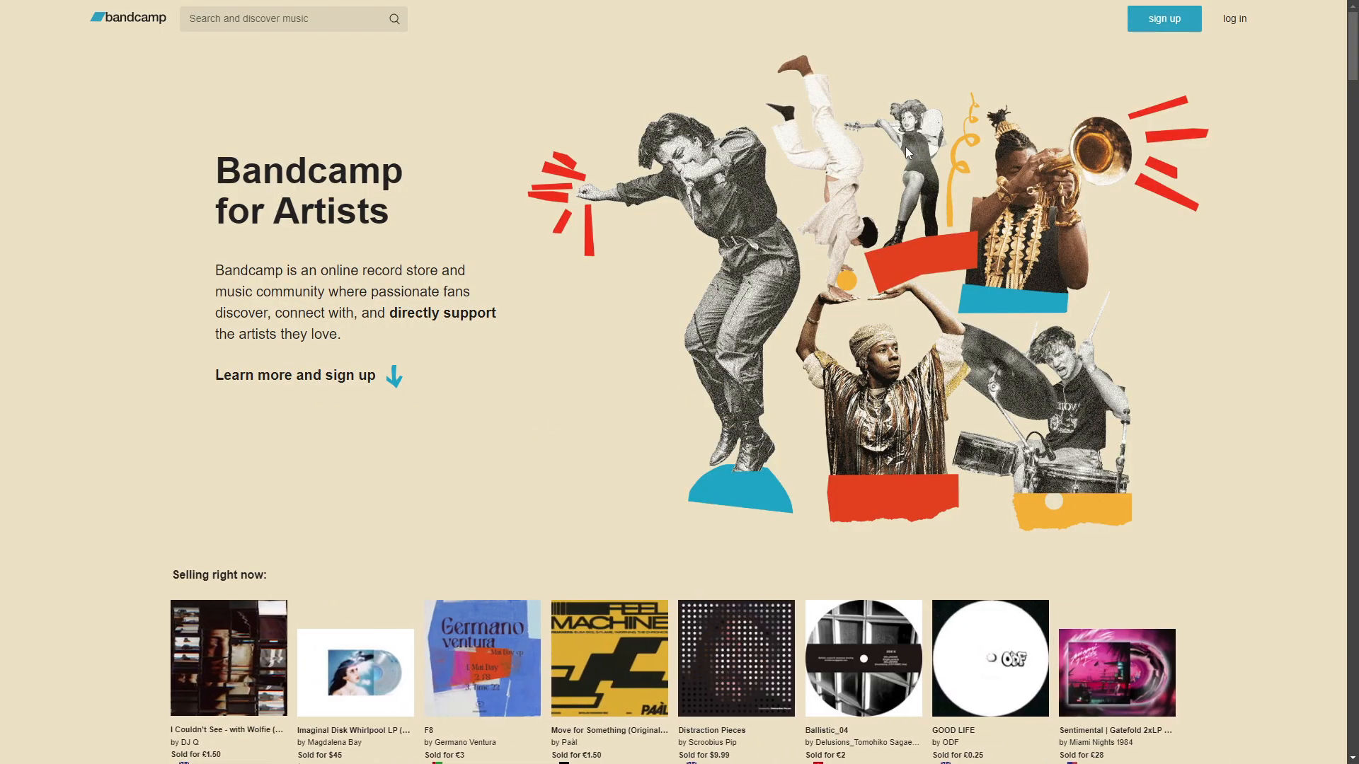
# - Look through the Bandcamp for Artists page and open its sign-up form for an artist account
pyautogui.scroll(-15, 808, 241)
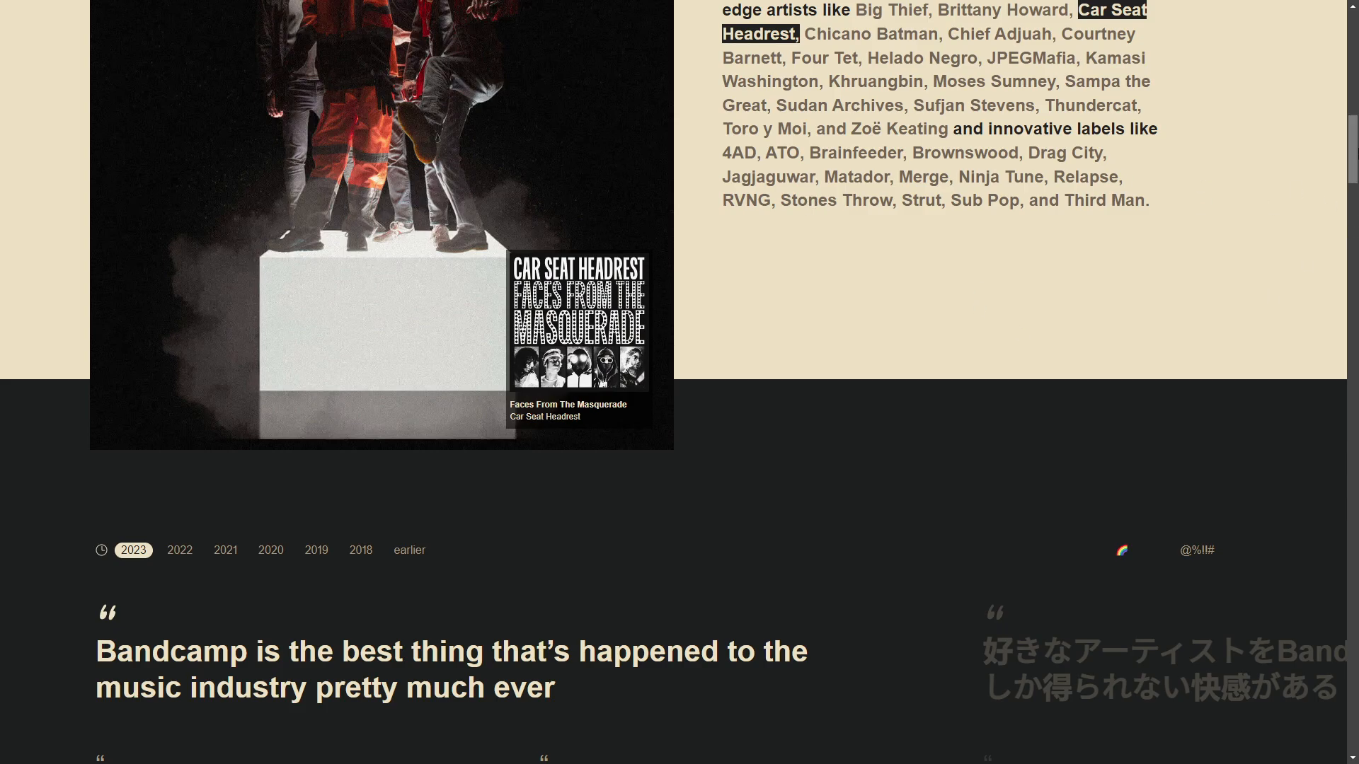
pyautogui.scroll(-10, 1338, 222)
pyautogui.scroll(-12, 1338, 222)
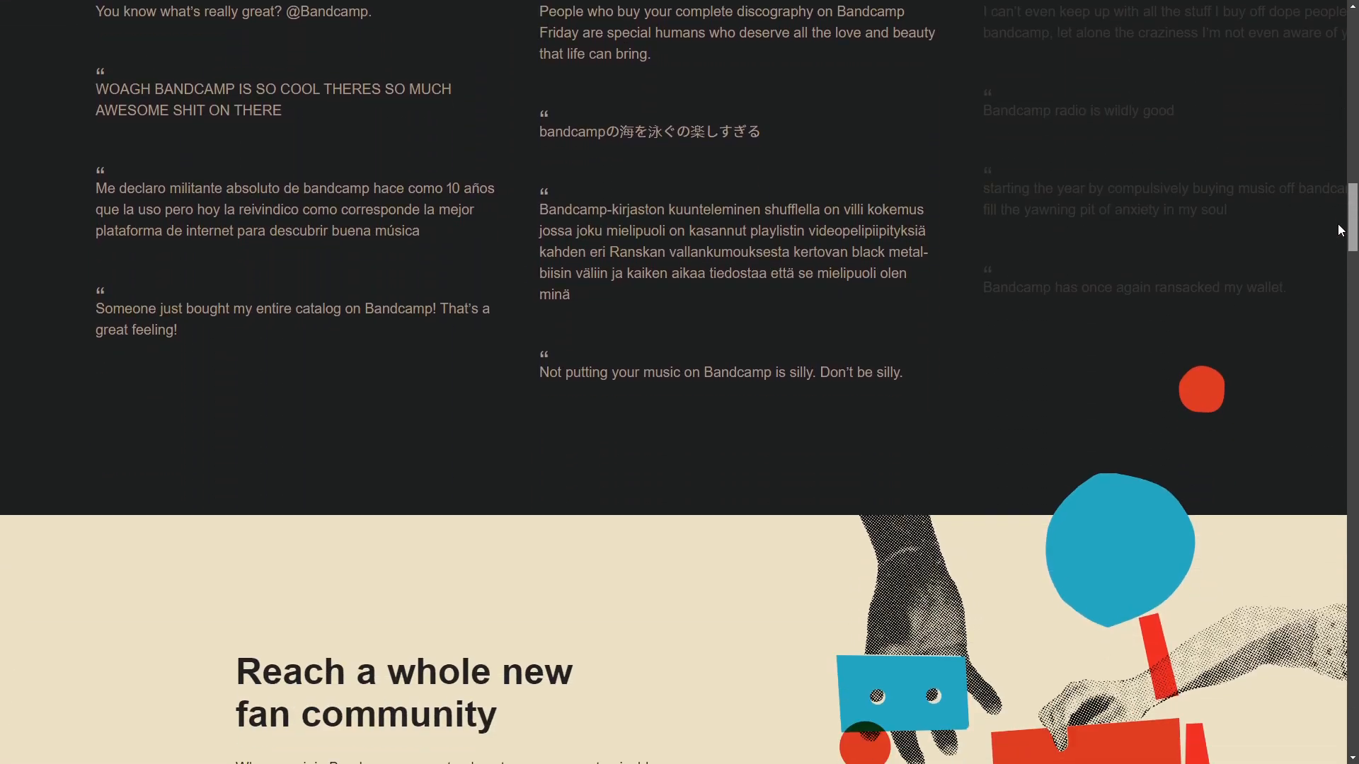
pyautogui.scroll(-20, 1319, 311)
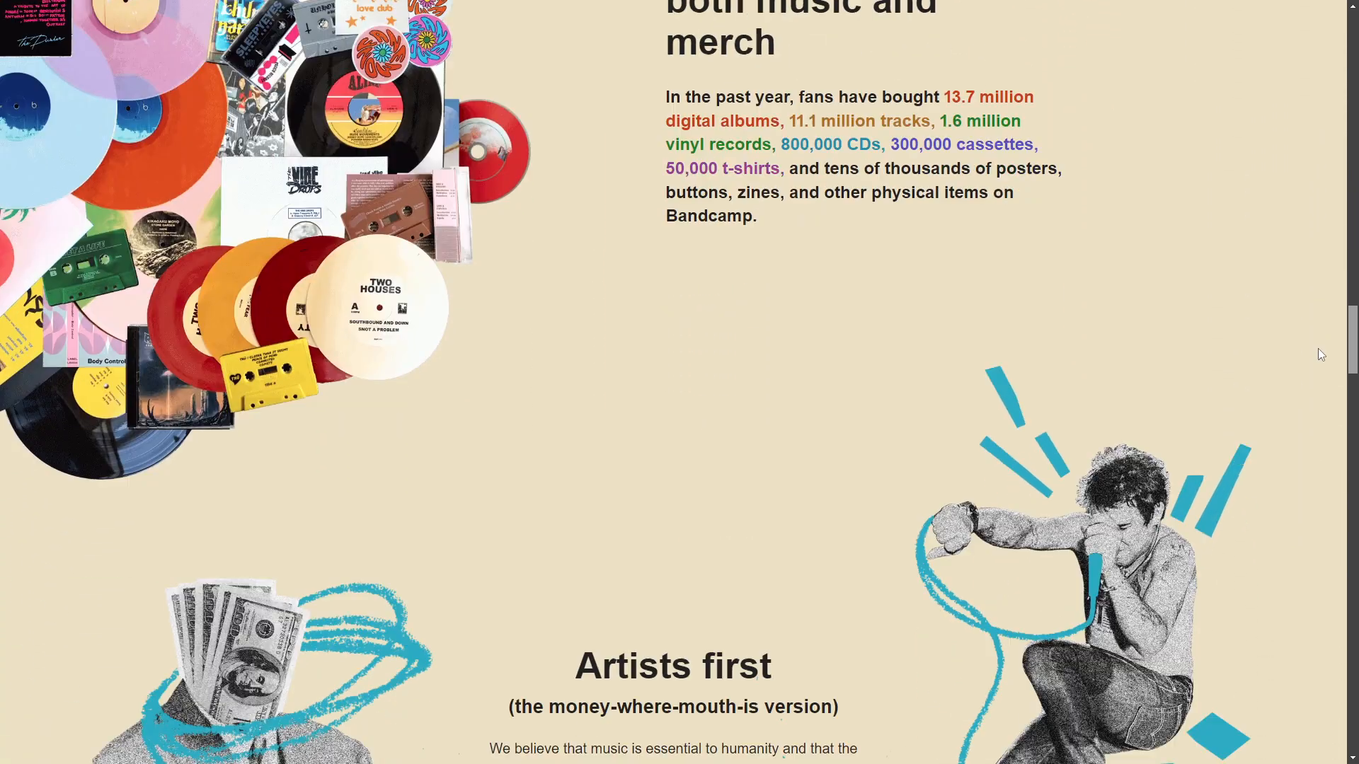
pyautogui.scroll(-20, 1309, 564)
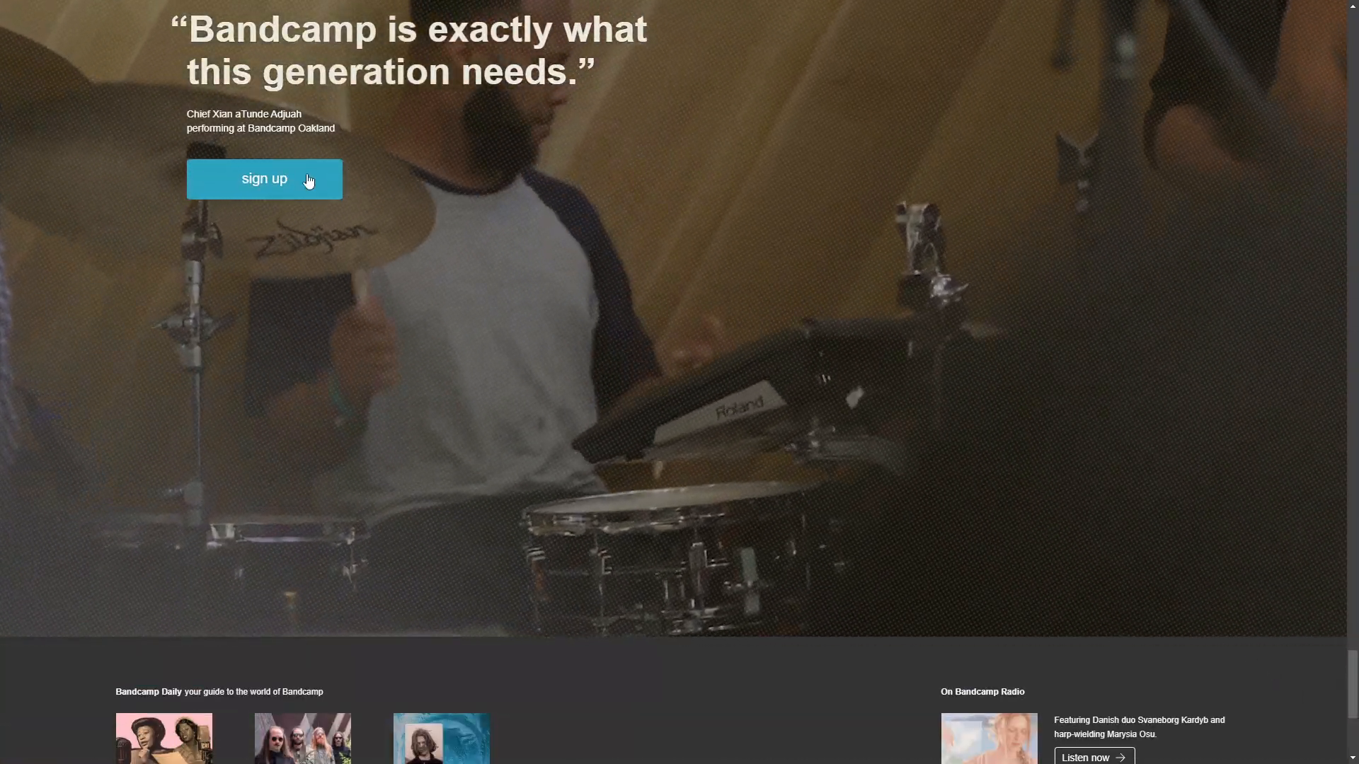
pyautogui.click(327, 188)
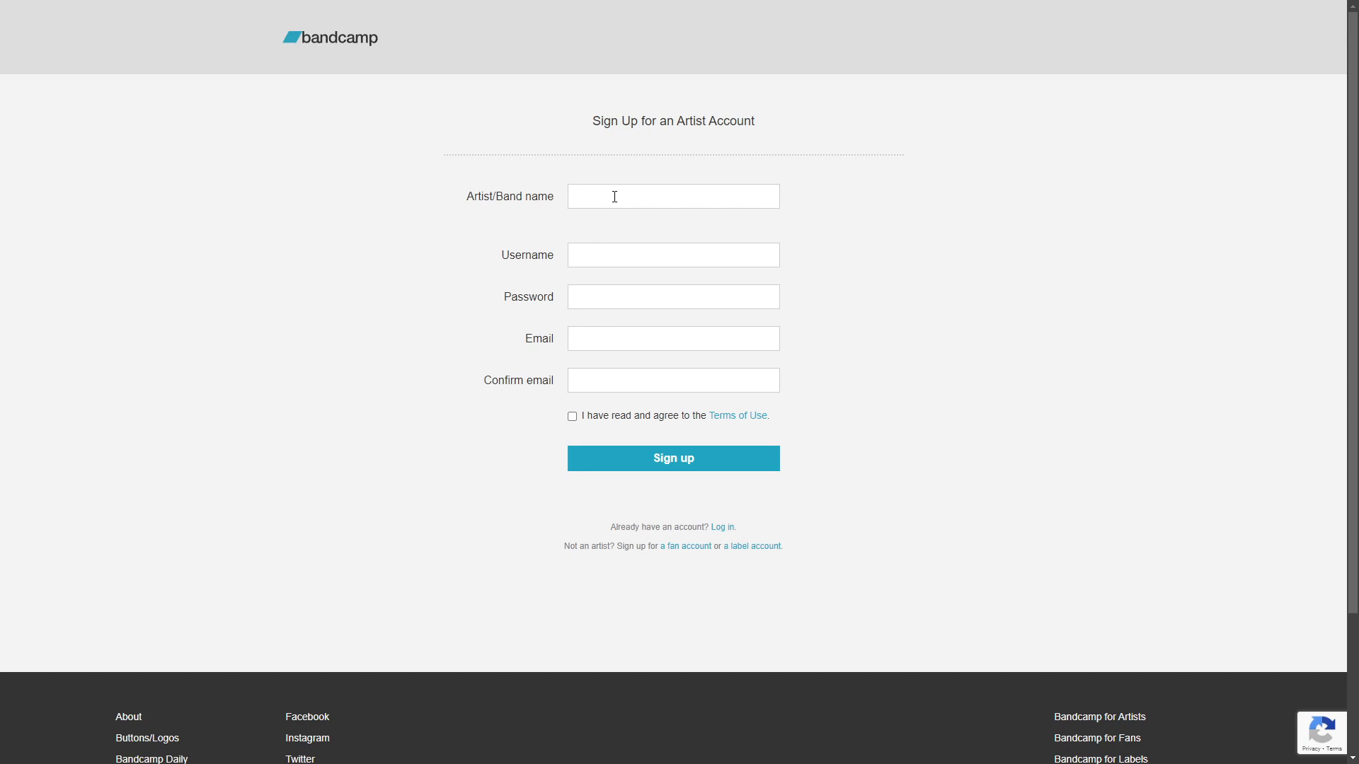
# - Fill in the artist name Monster Monster Ya Monster, username, password and e-mail, then agree to the Terms of Use and submit the sign-up
pyautogui.write('Monster Monster Ya Monster')
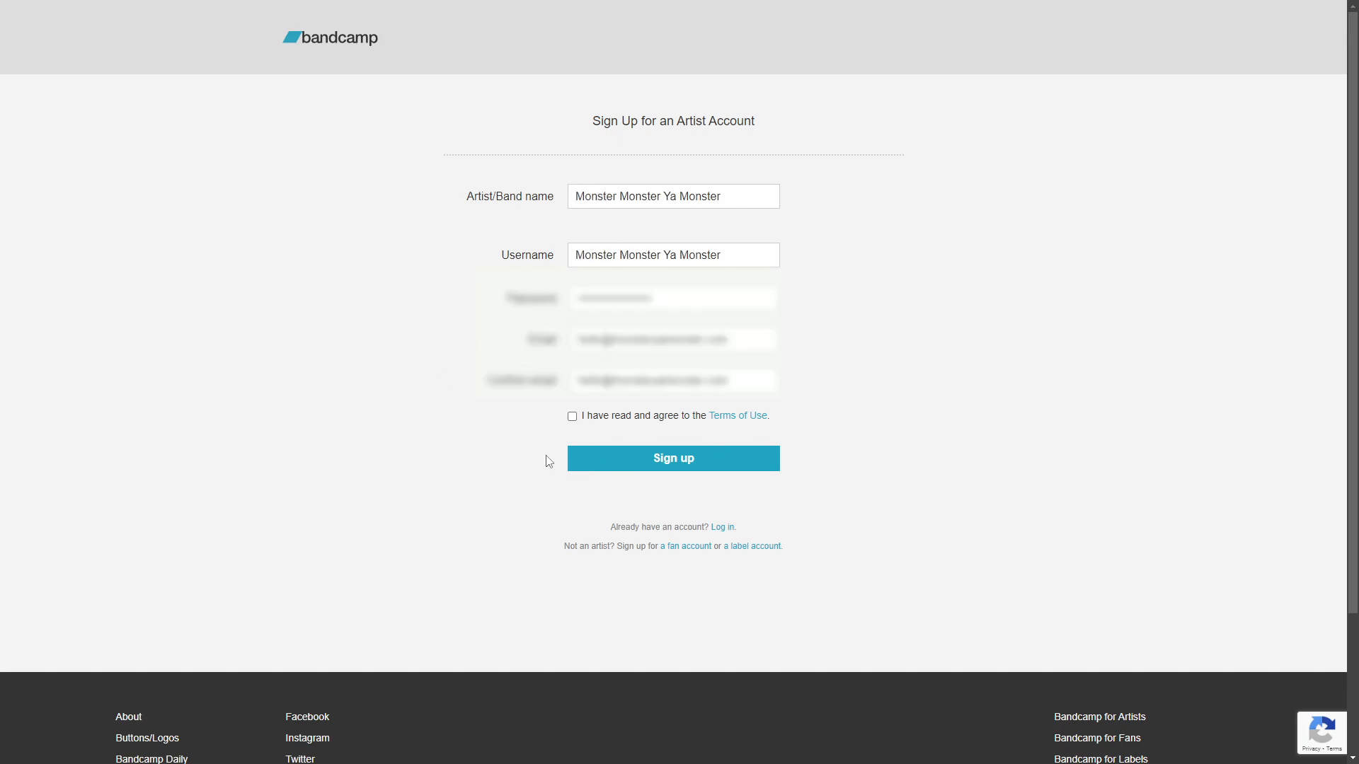
pyautogui.click(571, 416)
pyautogui.click(660, 463)
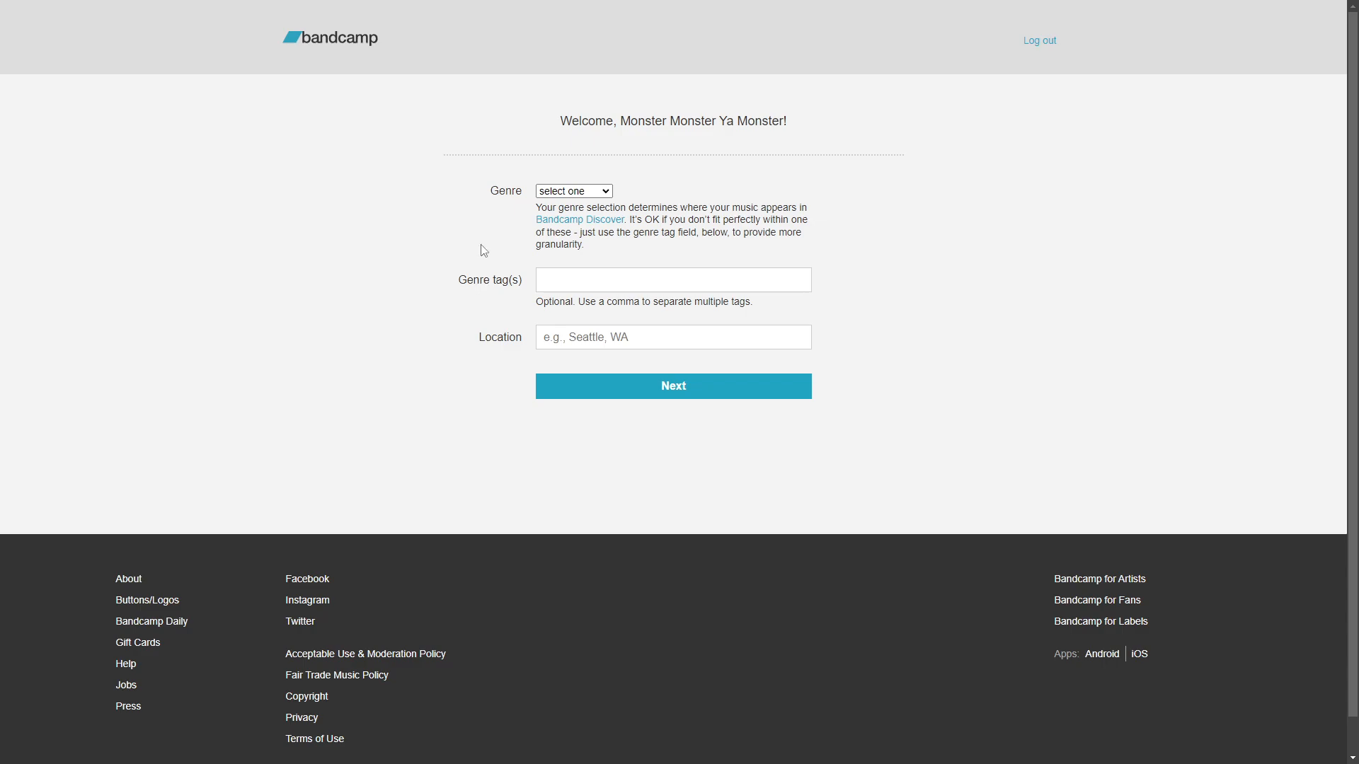
# - Set the genre to Punk and enter the tags punk, punk rock, horror punk, punkrock, canadian and Canadian Rock
pyautogui.click(573, 193)
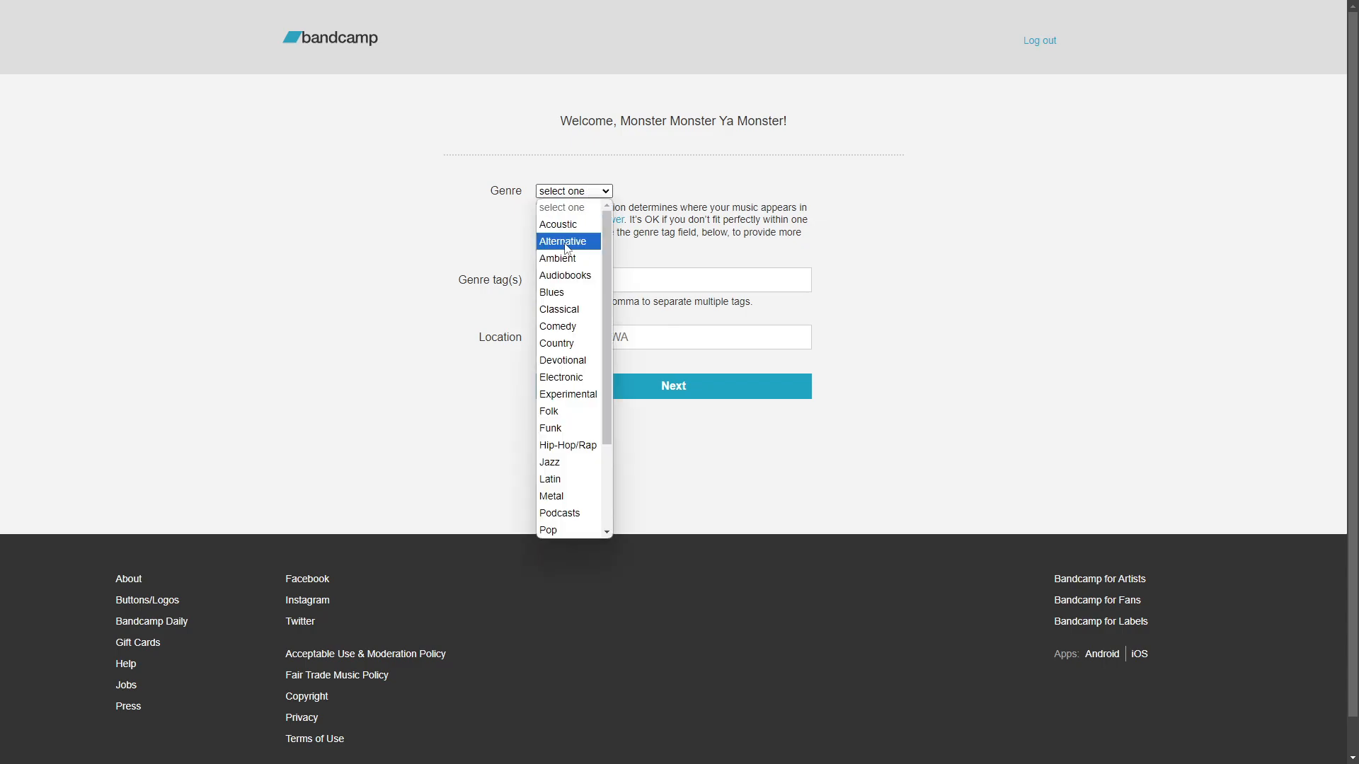
pyautogui.scroll(-3, 584, 398)
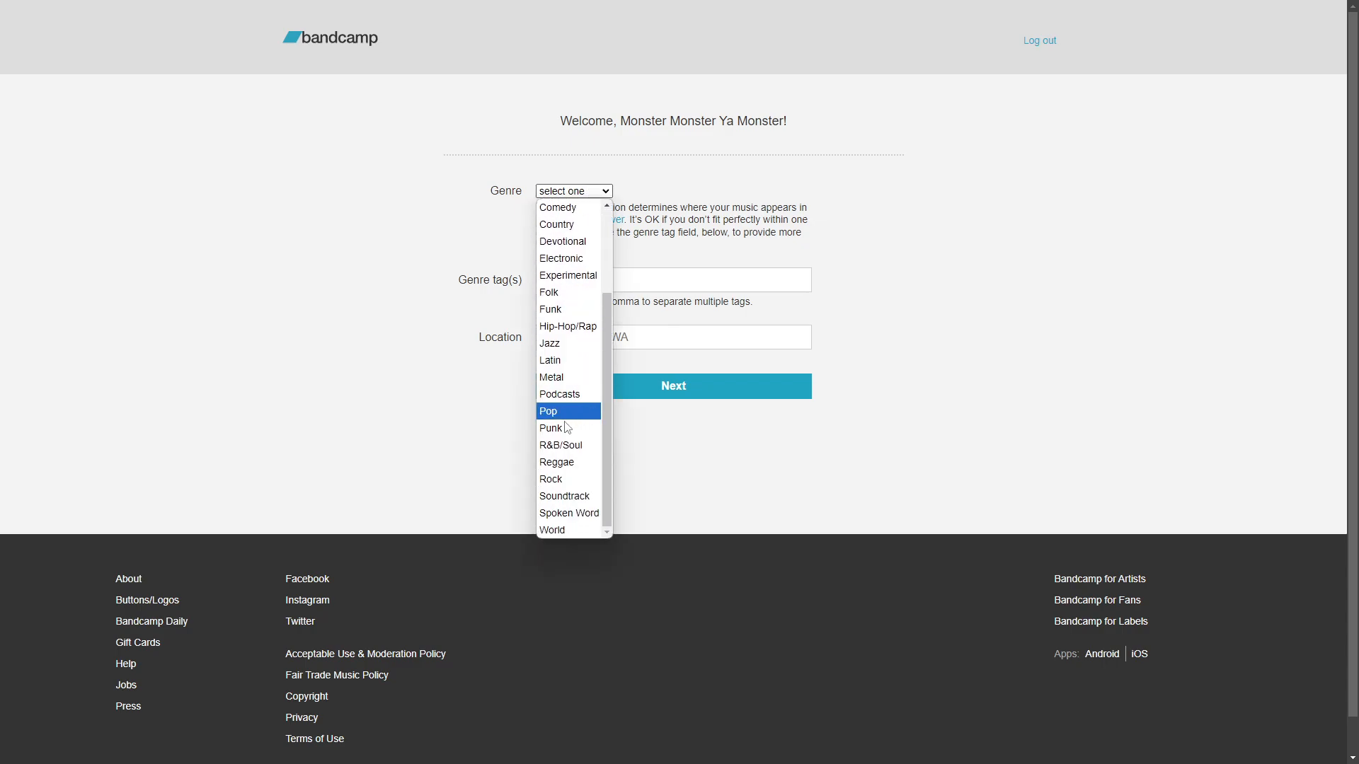
pyautogui.click(566, 426)
pyautogui.click(567, 289)
pyautogui.hotkey('ctrl', 'v')
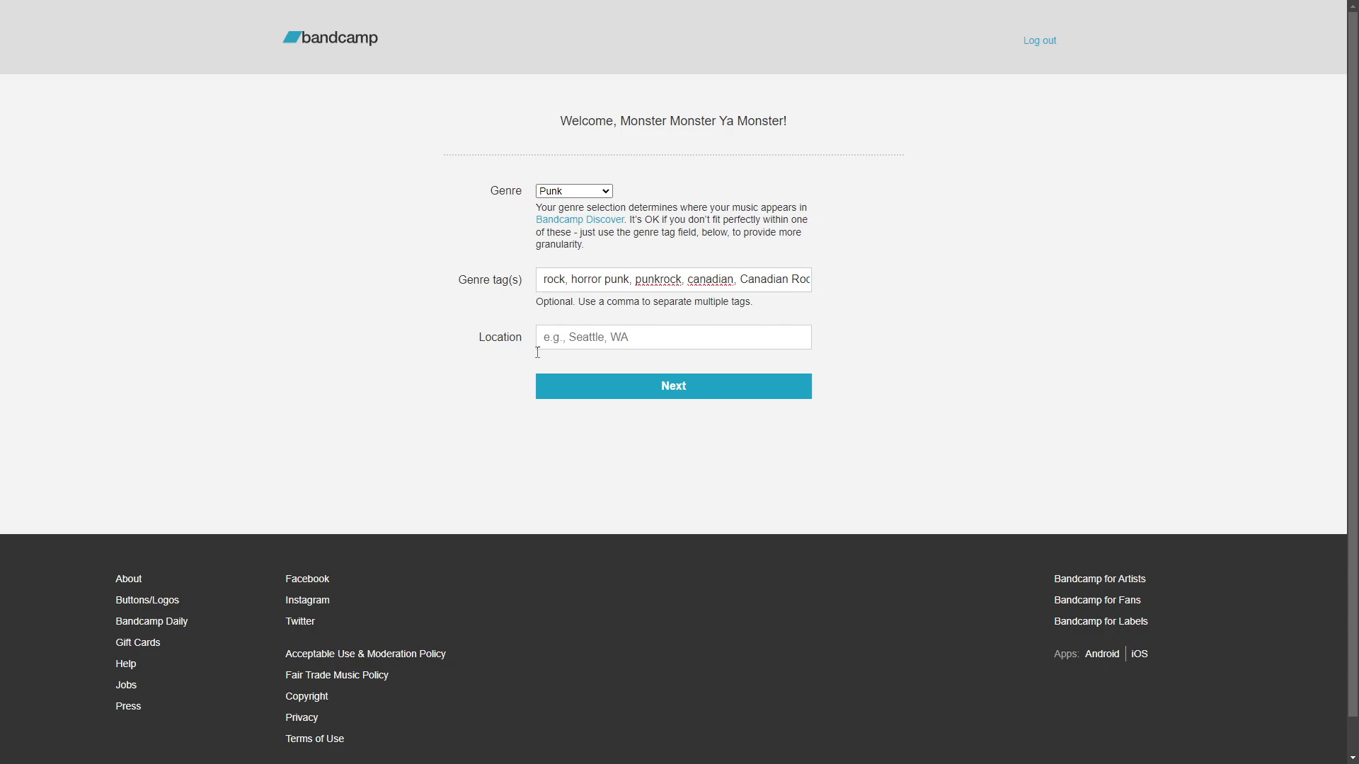
# - Set the artist's location to Canada and submit the genre and location details
pyautogui.click(626, 339)
pyautogui.write('Canada')
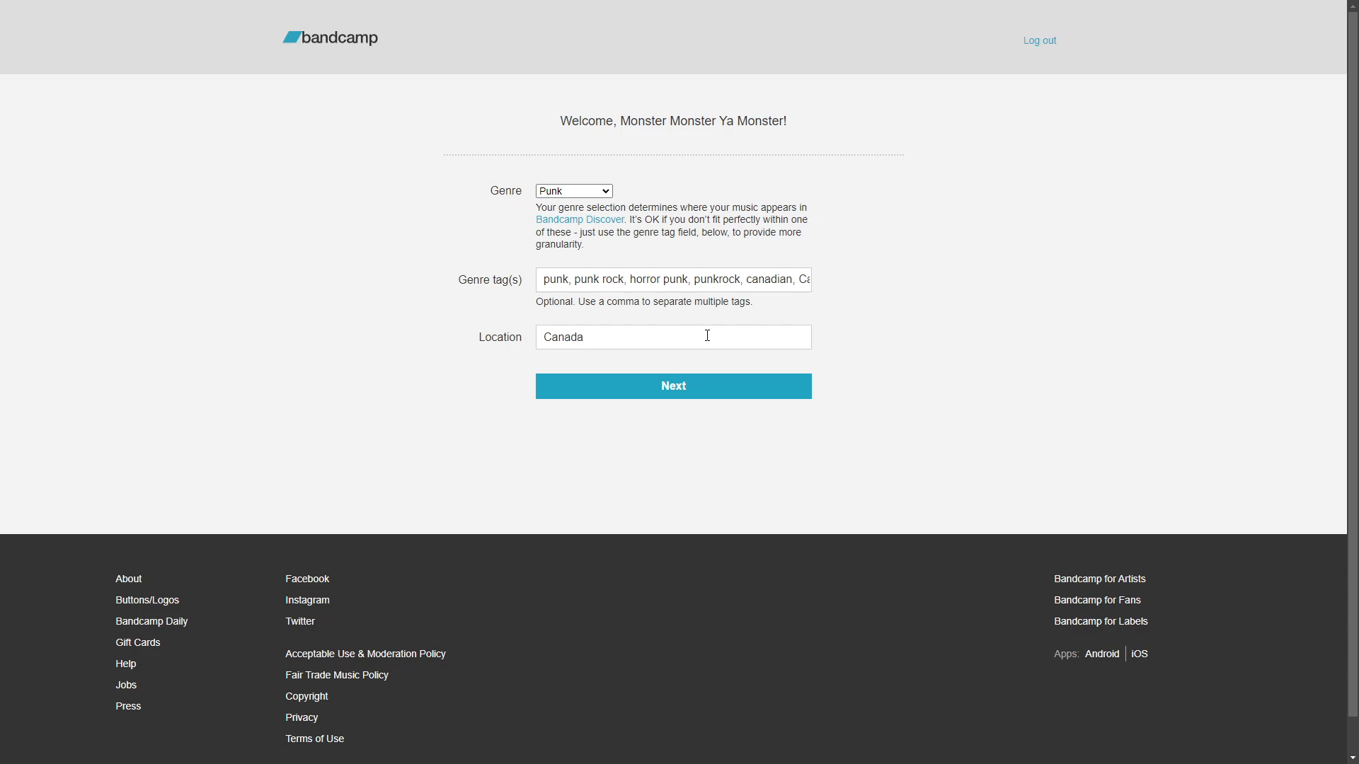
pyautogui.click(744, 394)
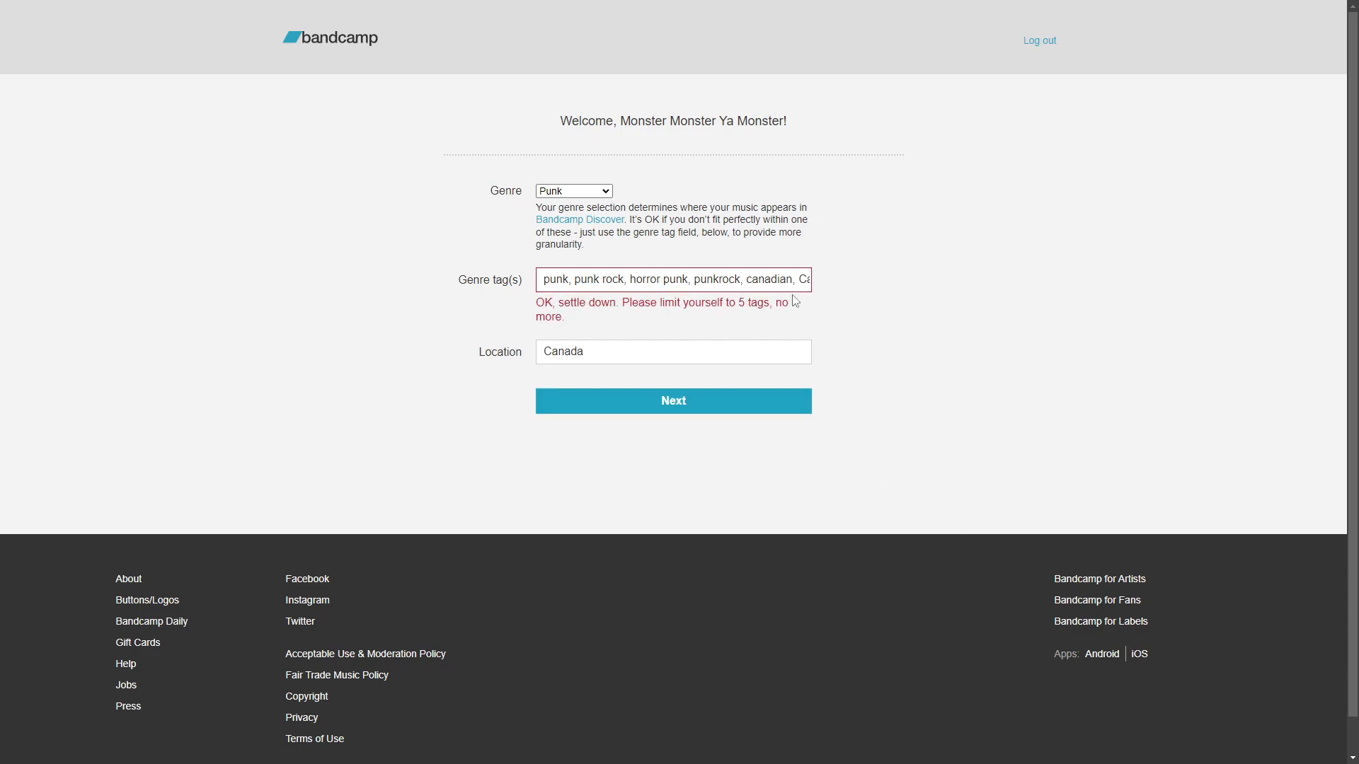
# - Remove the tags punk and punkrock from the genre tags and resubmit the artist details
pyautogui.doubleClick(574, 281)
pyautogui.press('Delete')
pyautogui.press('Delete')
pyautogui.press('Delete')
pyautogui.doubleClick(694, 281)
pyautogui.press('Delete')
pyautogui.press('Delete')
pyautogui.press('Delete')
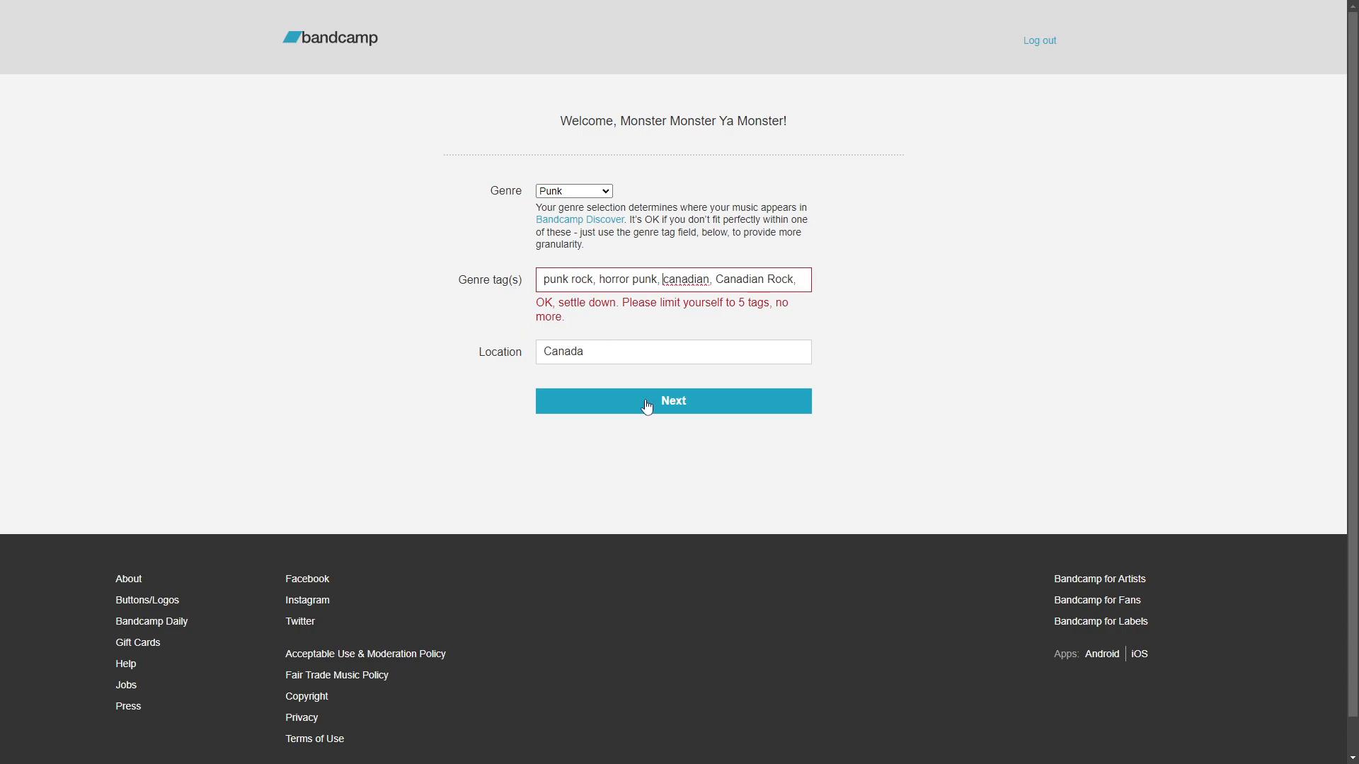
pyautogui.click(647, 402)
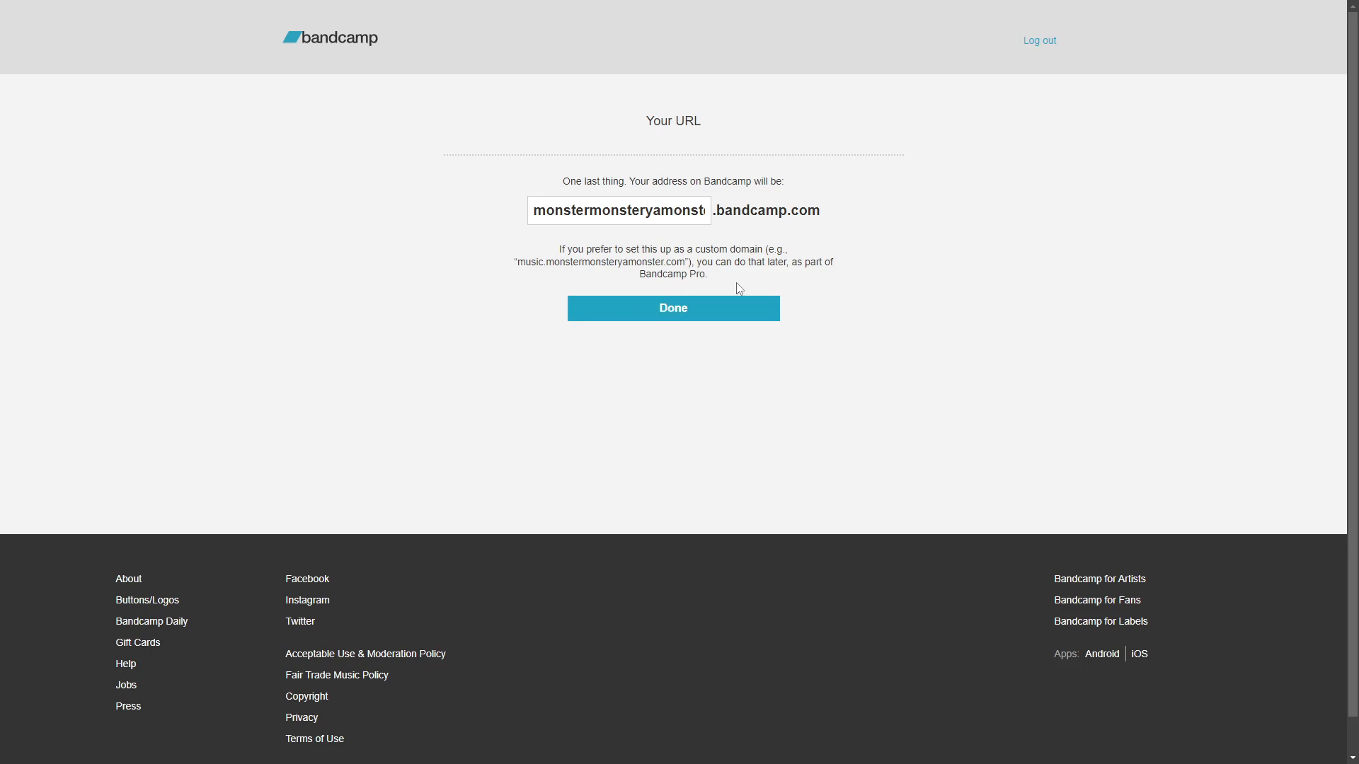
# - Finish the account setup with the proposed address monstermonsteryamonster.bandcamp.com
pyautogui.click(692, 316)
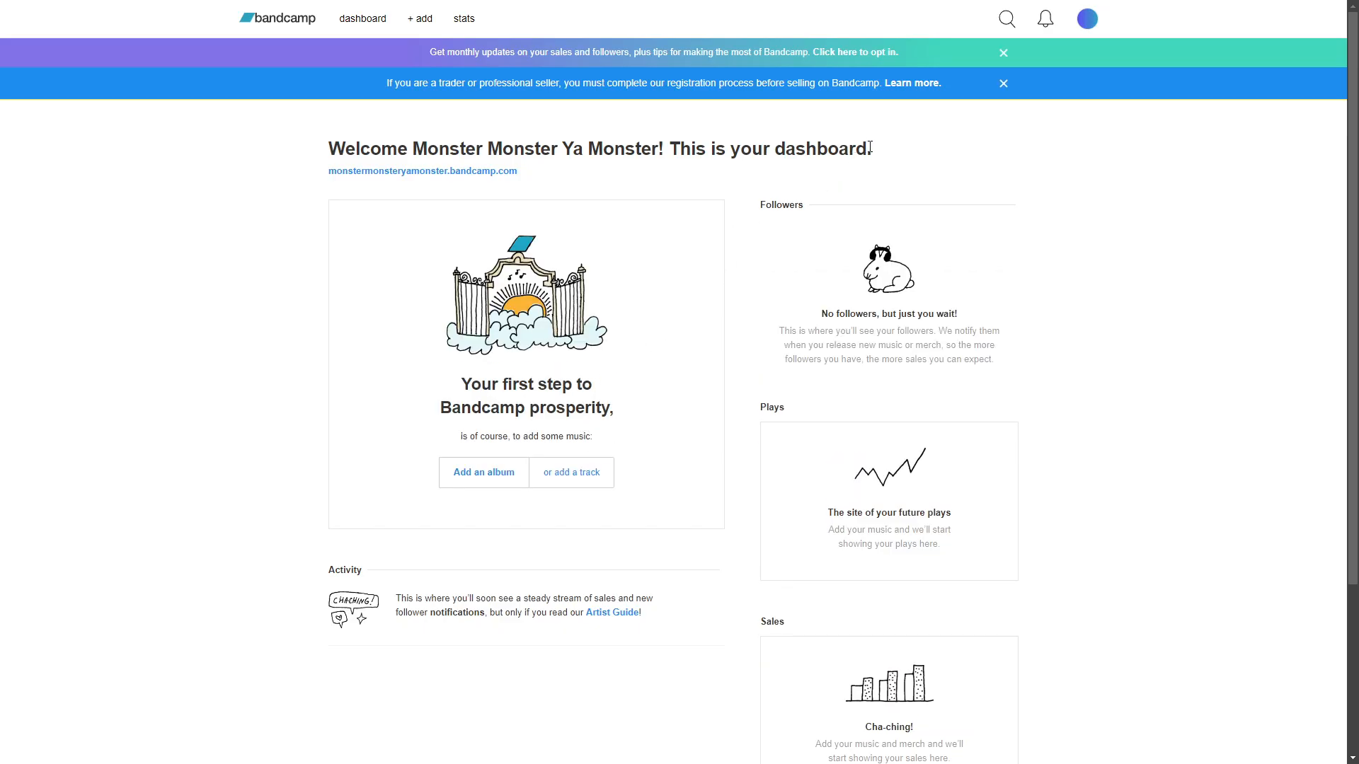
# - Dismiss the seller registration and monthly updates notices on the dashboard and open the artist's music homepage
pyautogui.click(1004, 83)
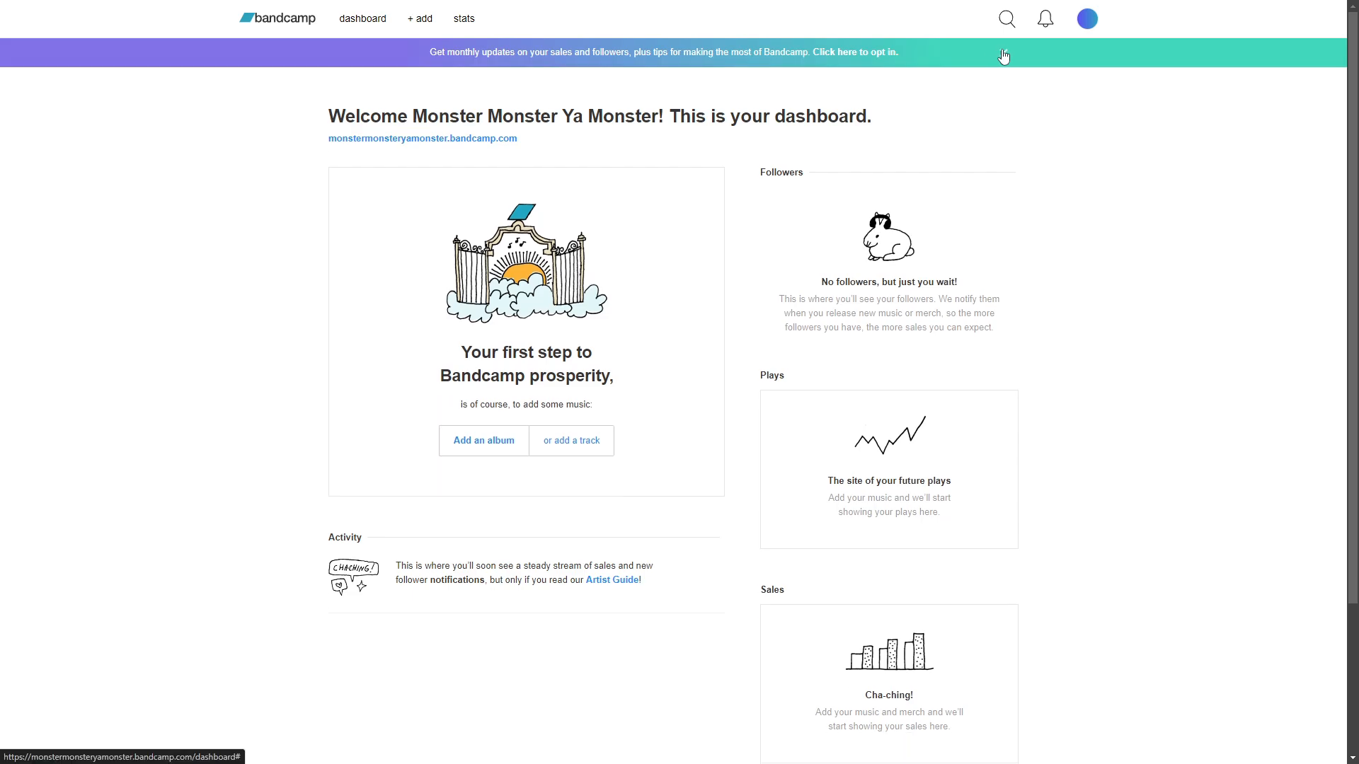
pyautogui.click(1000, 53)
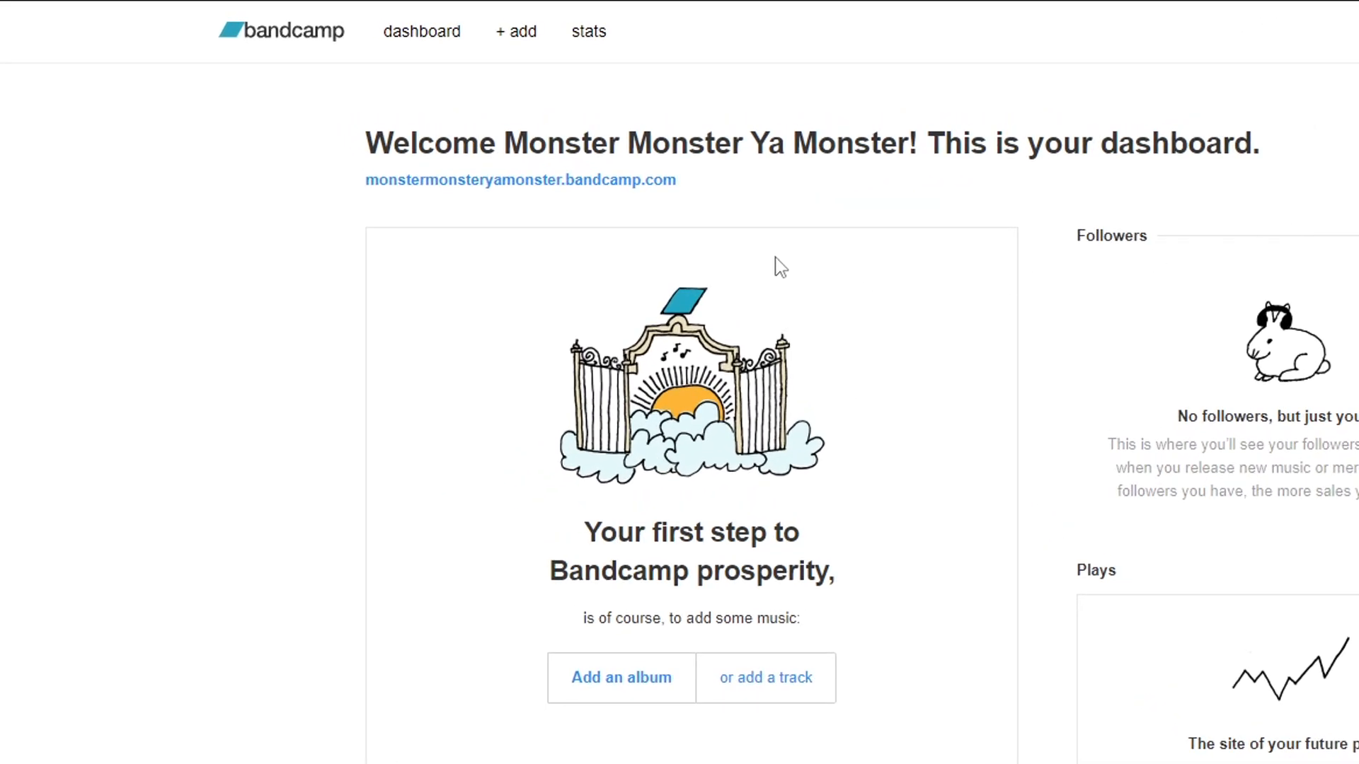
pyautogui.click(568, 181)
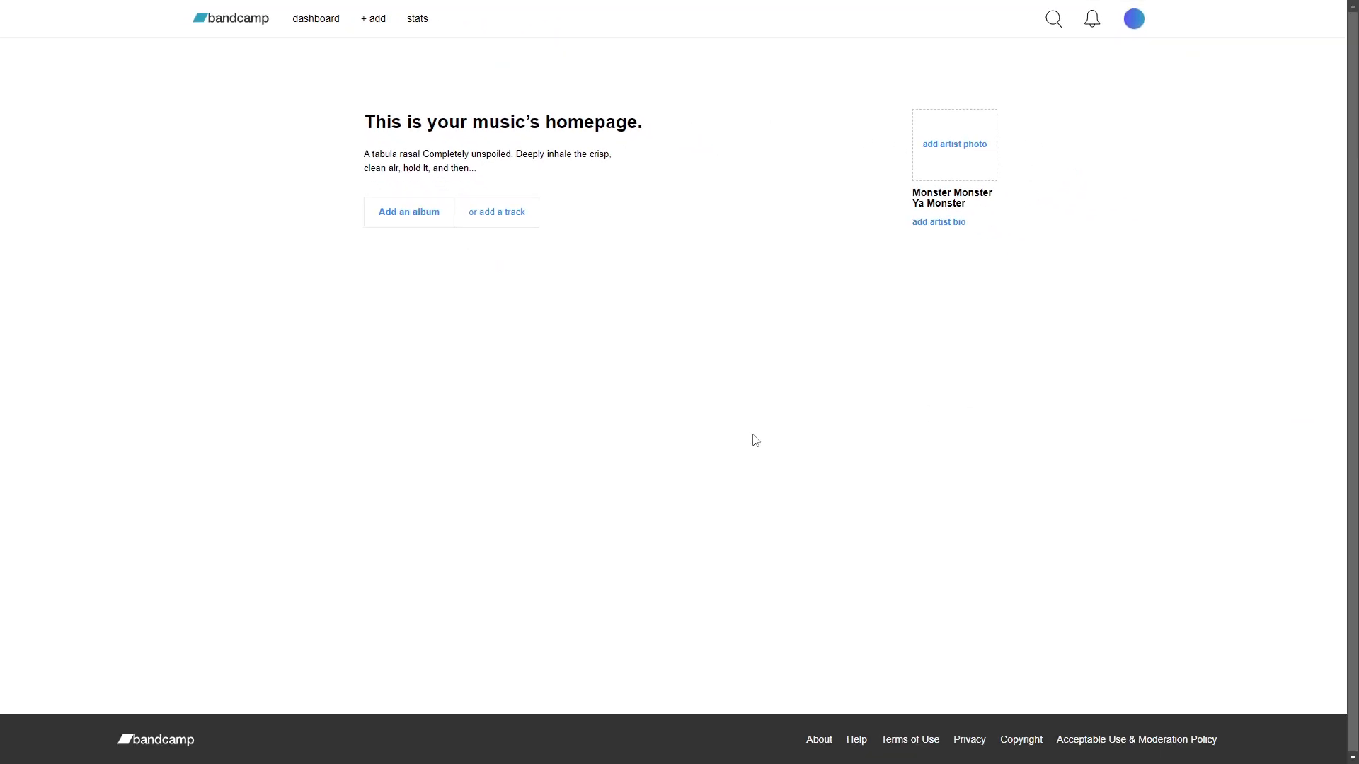
# - Try mmym-logo-blk-bkgrnd-600x600 as the artist photo and remove it again
pyautogui.click(946, 146)
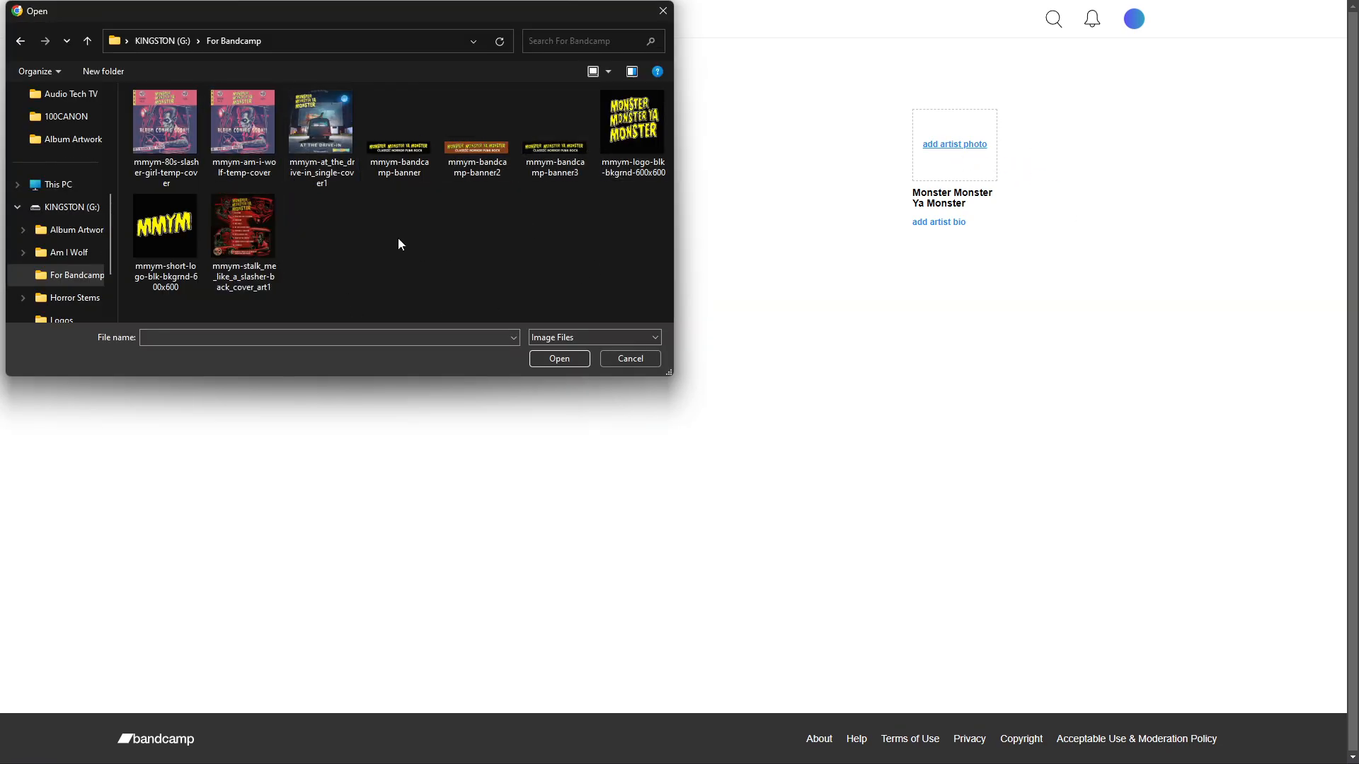
pyautogui.doubleClick(644, 140)
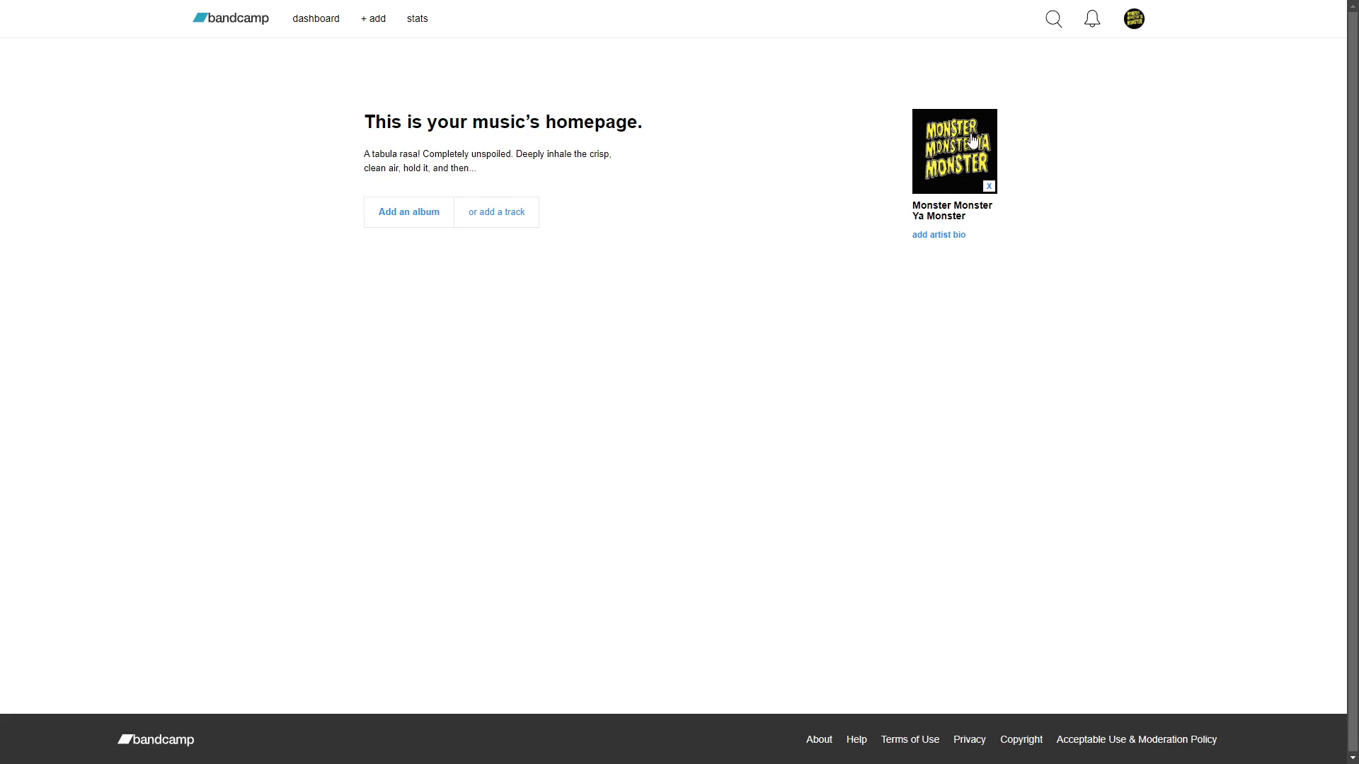
pyautogui.click(989, 186)
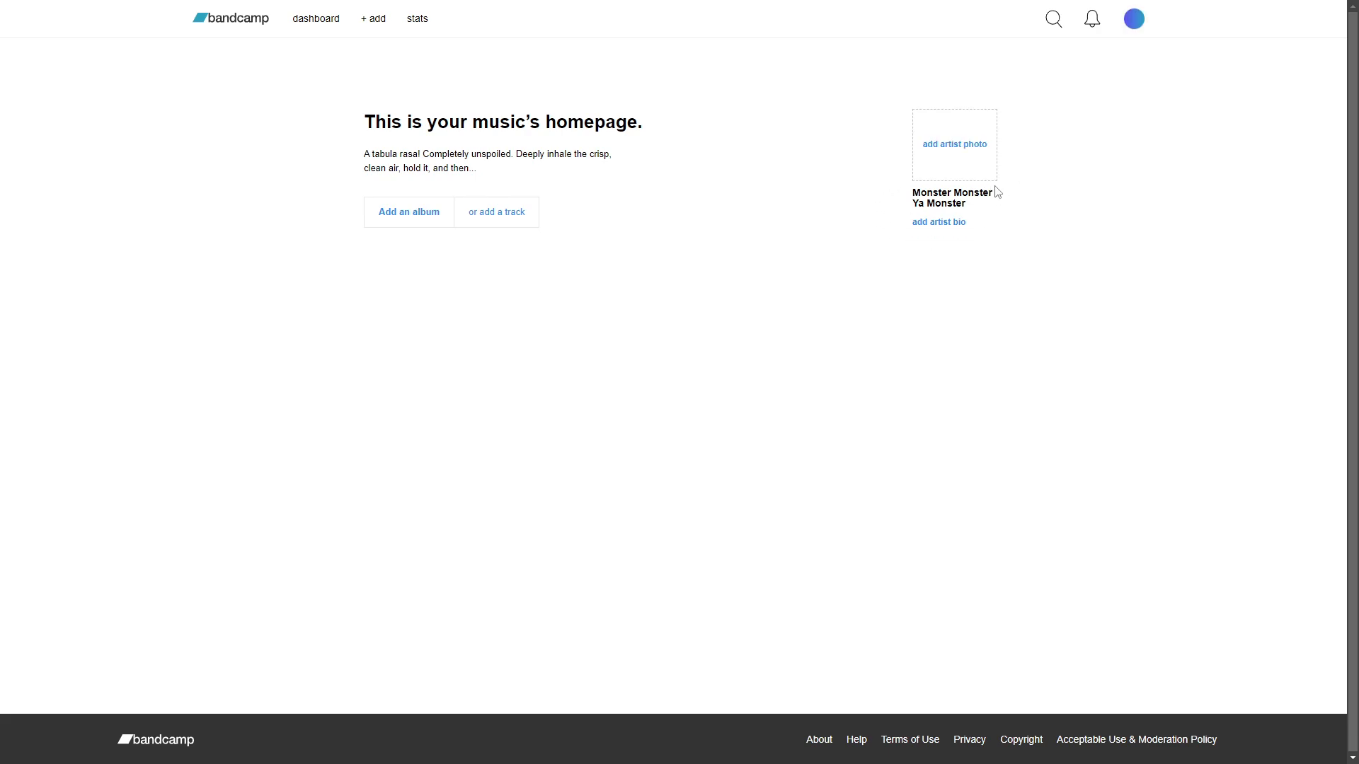
# - Upload the image mmym-short-logo-blk-bkgrnd-600x600 as the artist photo
pyautogui.click(943, 152)
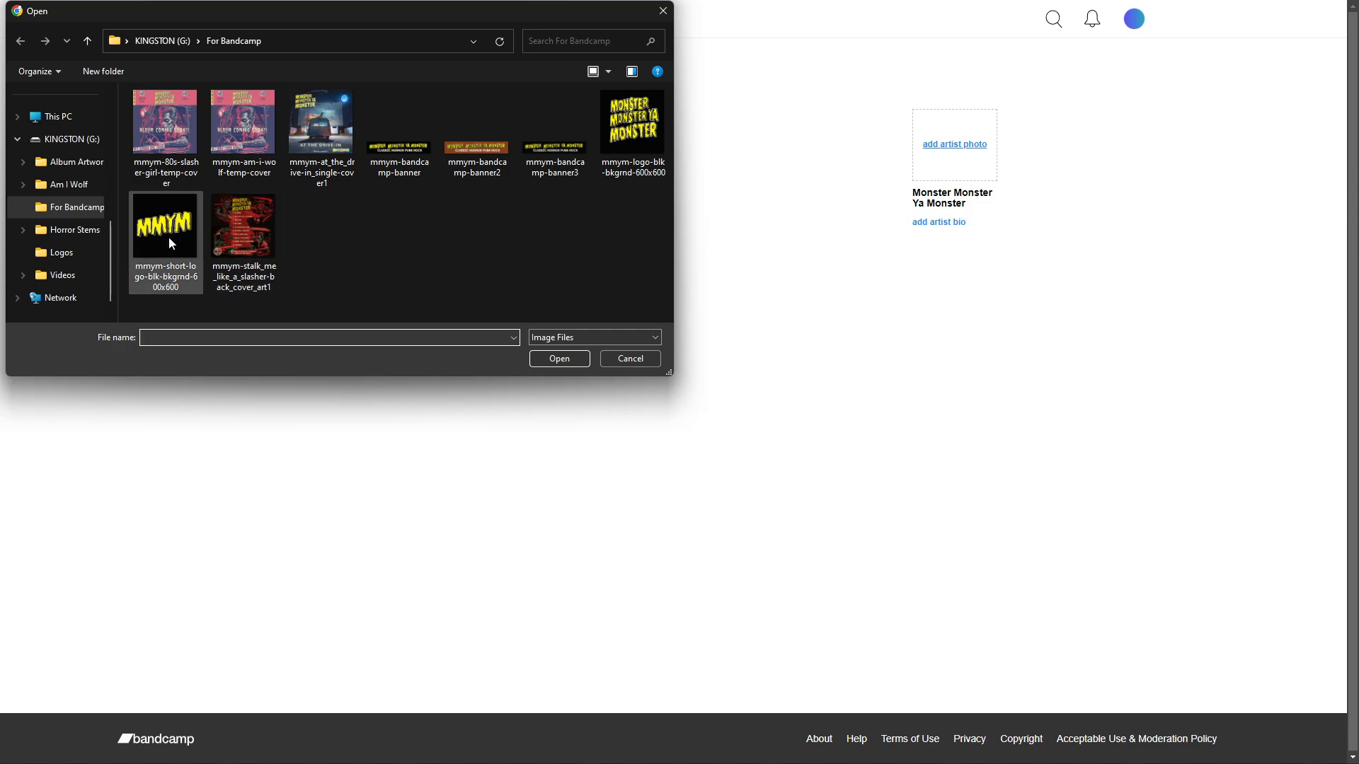
pyautogui.click(169, 235)
pyautogui.doubleClick(169, 235)
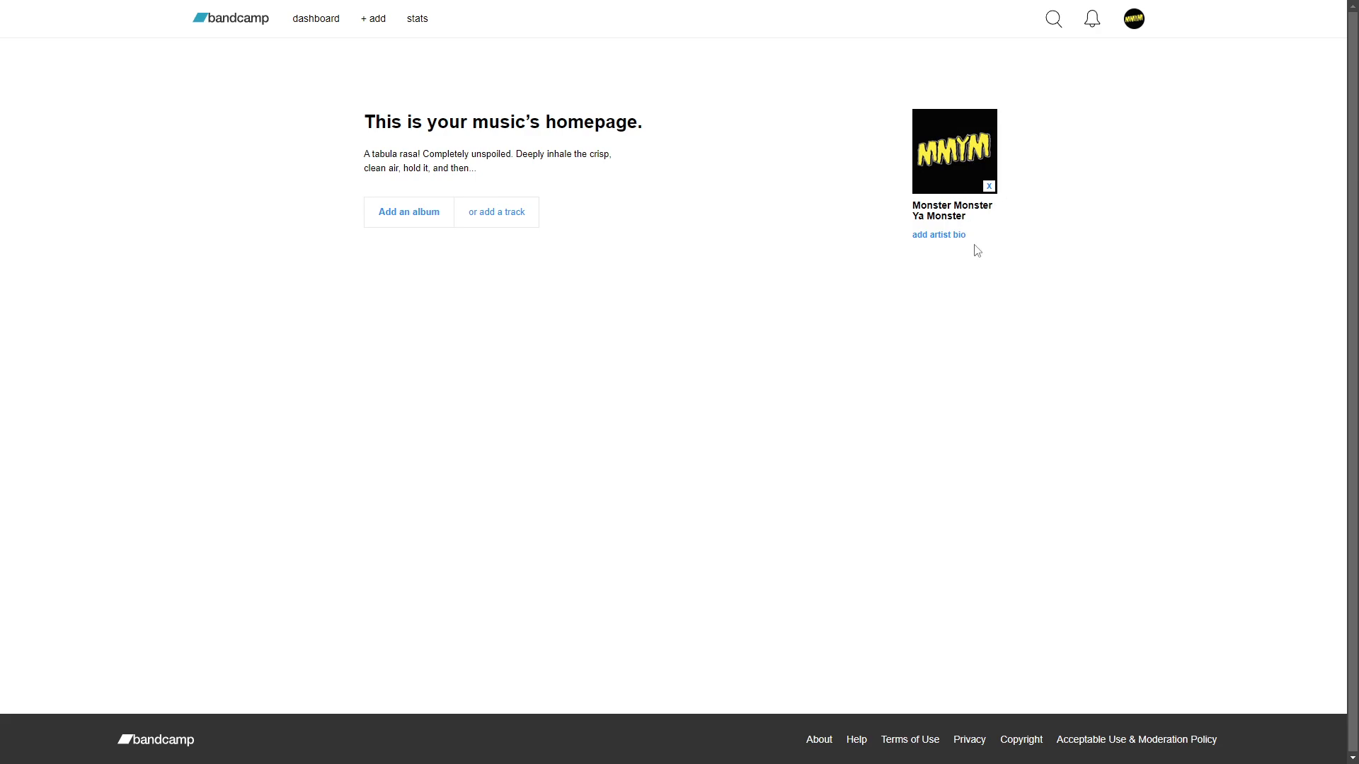
# - Save an artist bio about classic horror punk with a taste of old time rock and roll and songs about loved and unmade horror movies
pyautogui.click(934, 235)
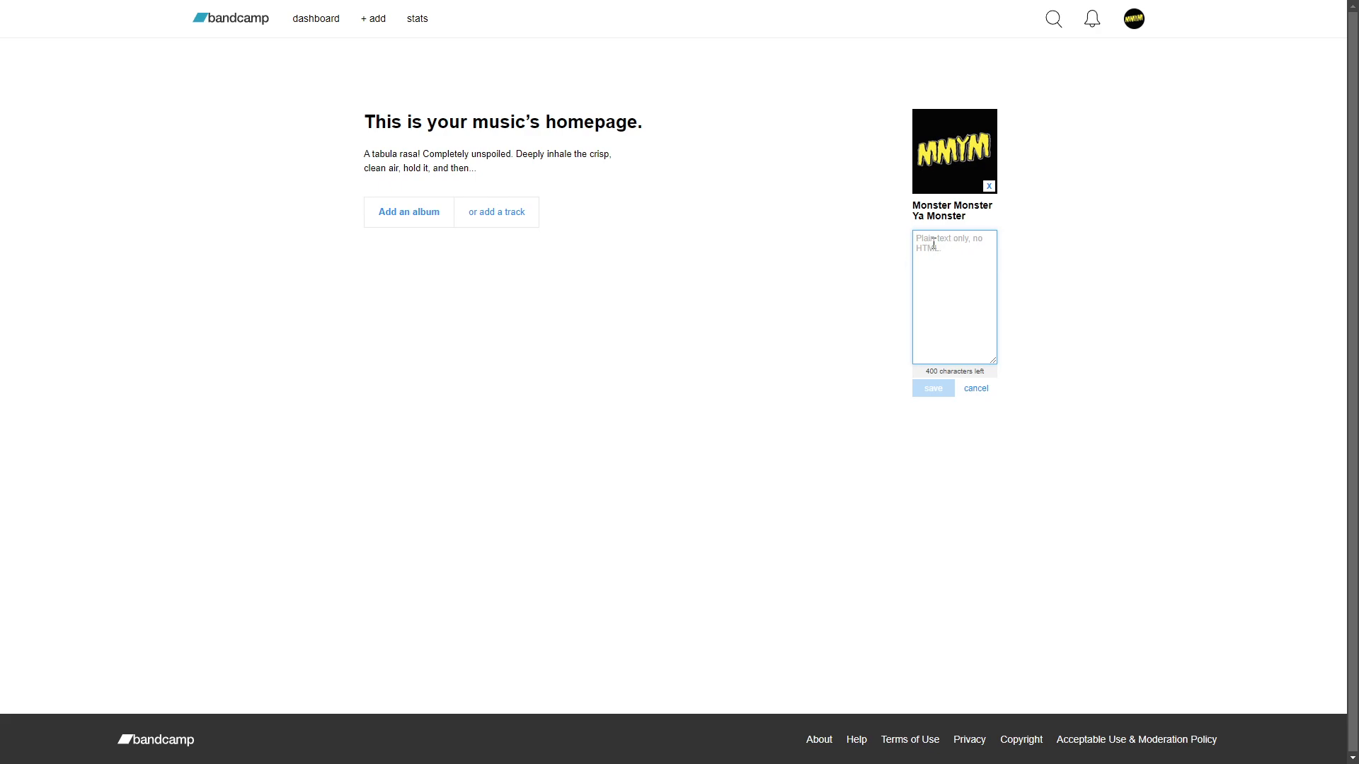
pyautogui.write('Classic Horror Punk with a taste of old time rock and roll. Monster Monster Ya Monster have songs about the horror movies you love And horror movies not made yet.')
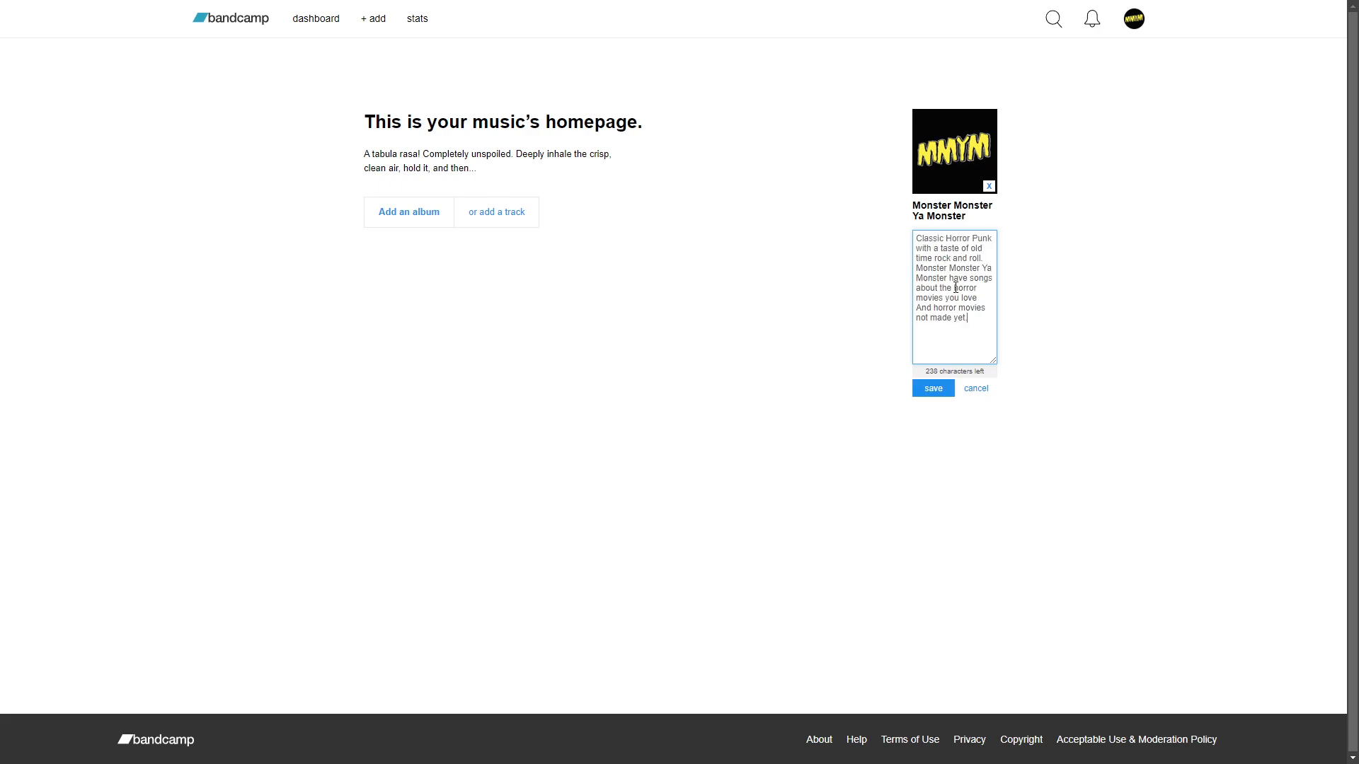
pyautogui.click(934, 391)
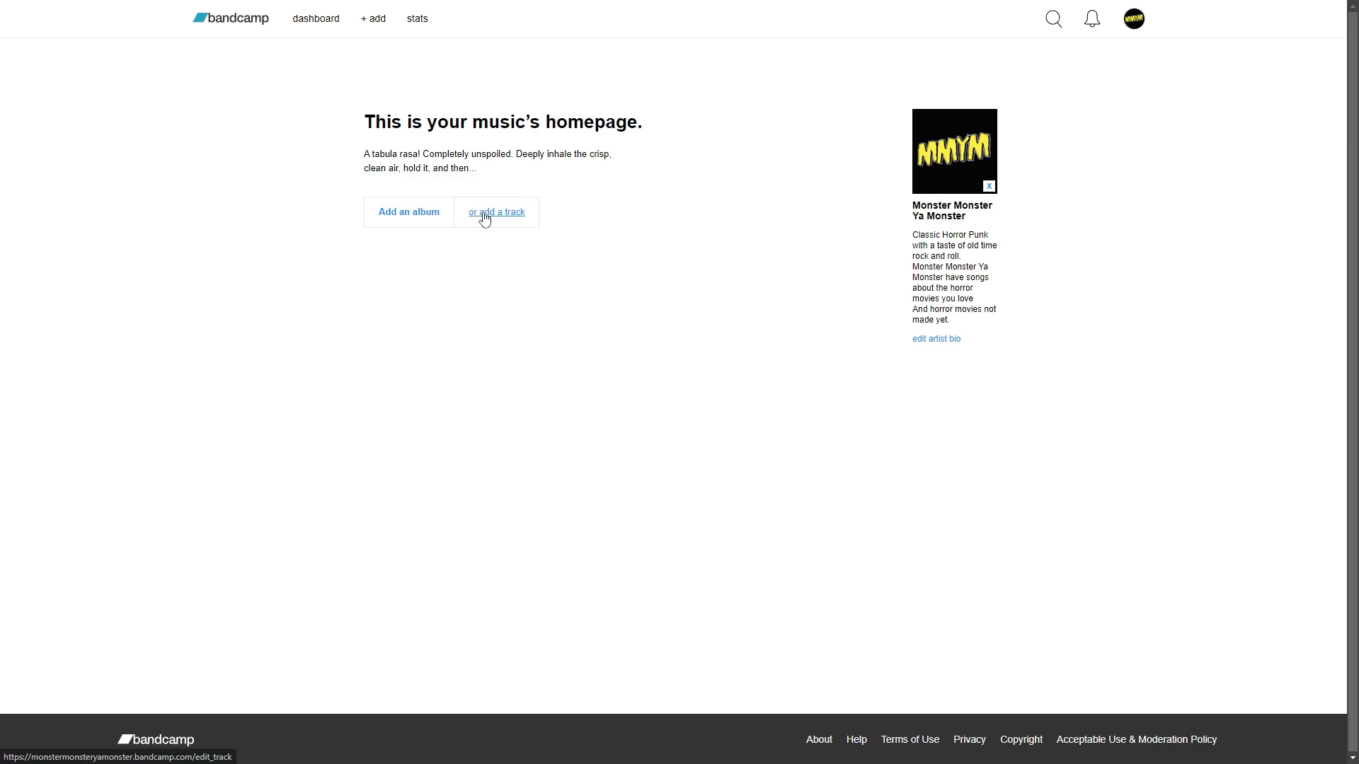
# - Start a new single track and upload the WAV file Monster Monster Ya Monster - Popcorn And Lonestar as its audio
pyautogui.click(519, 216)
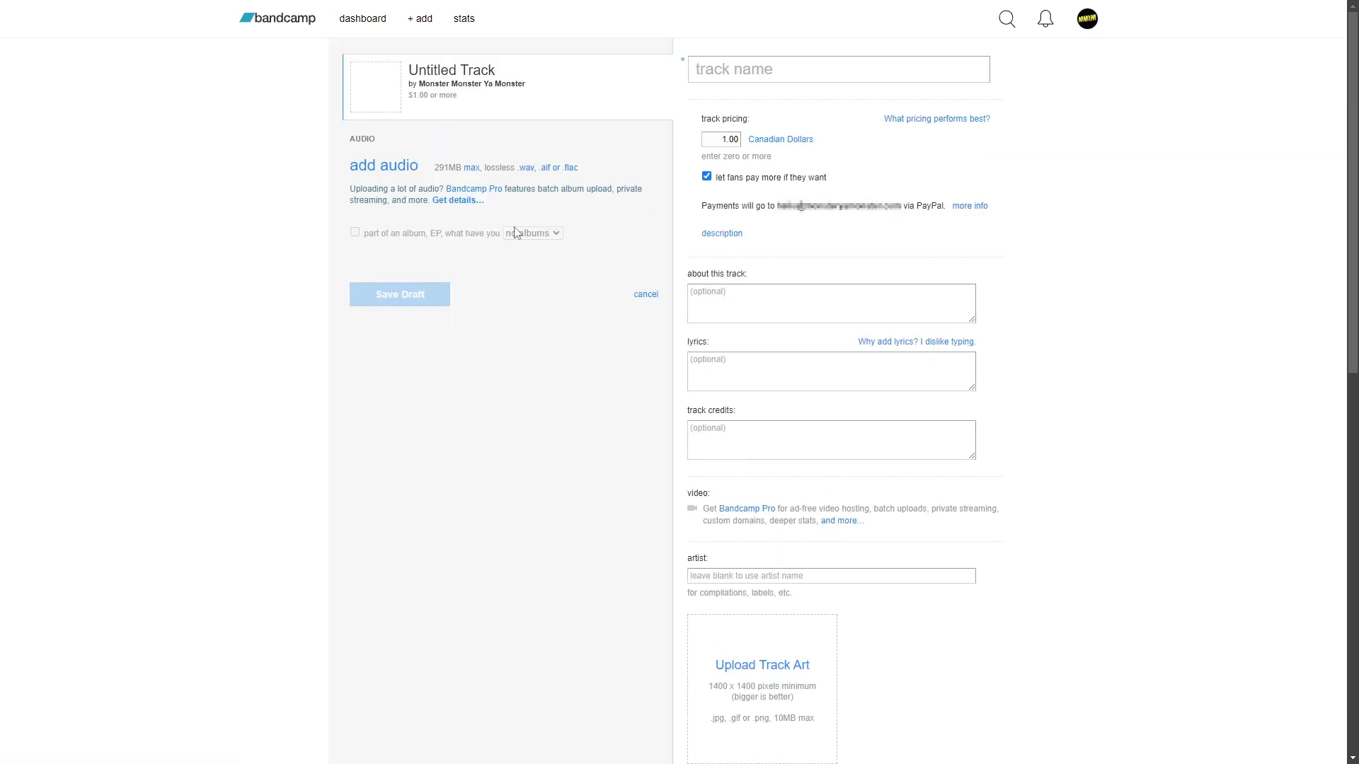
pyautogui.click(391, 170)
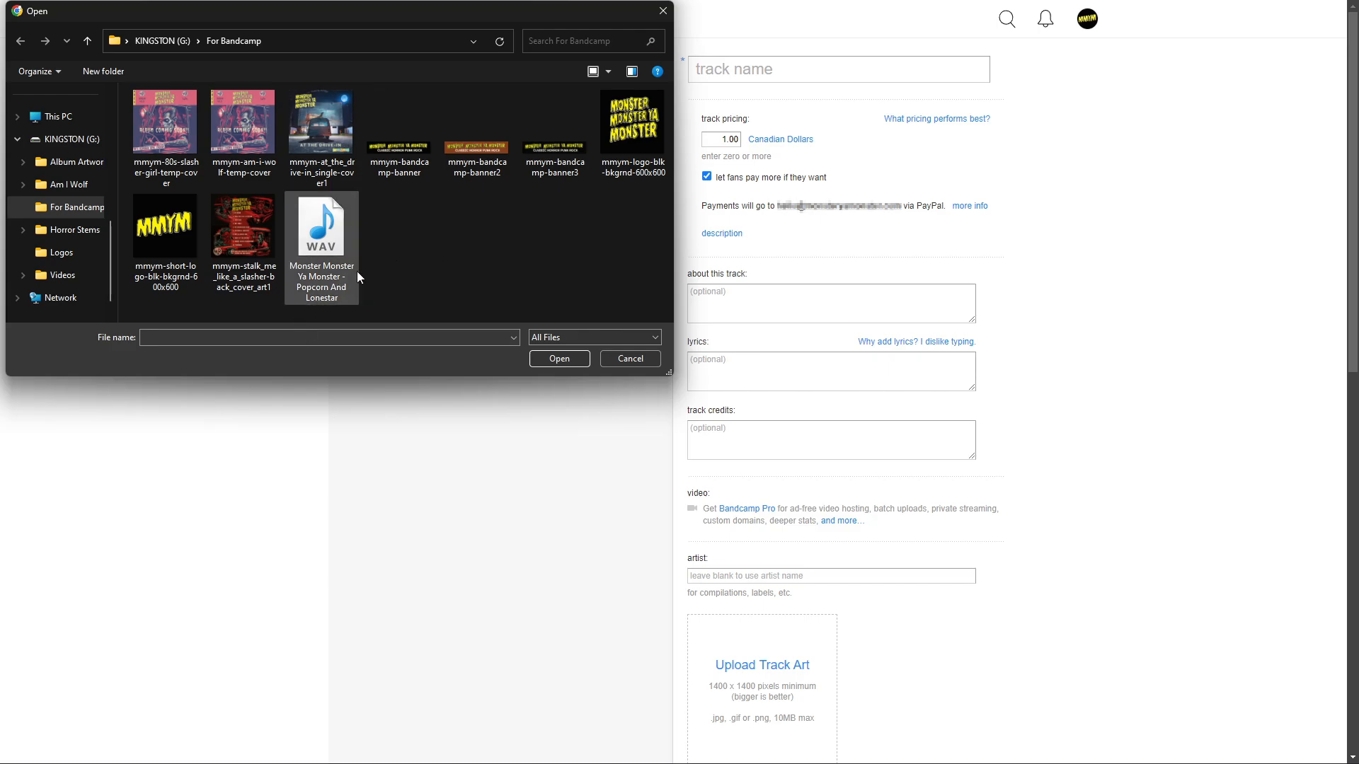
pyautogui.doubleClick(331, 236)
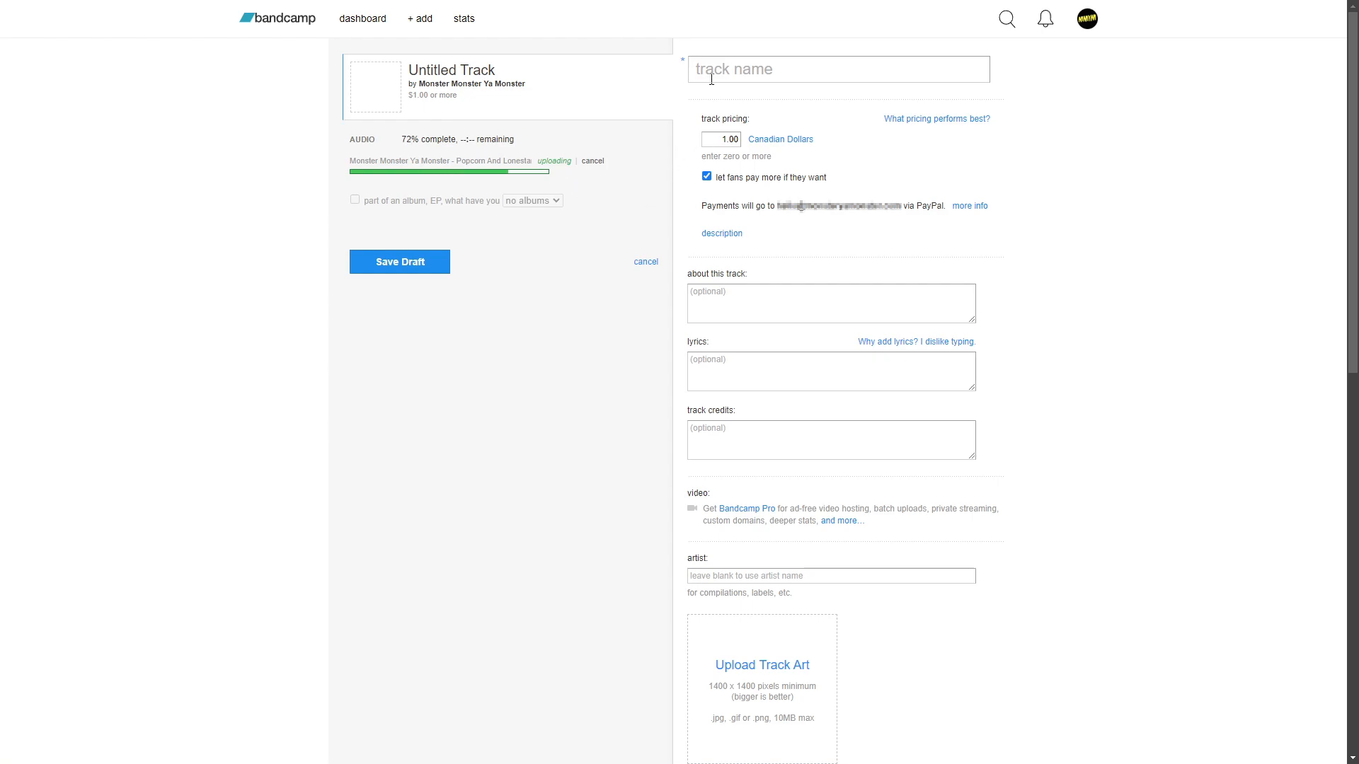
# - Name the new track "Popcorn and Lonestar"
pyautogui.click(803, 80)
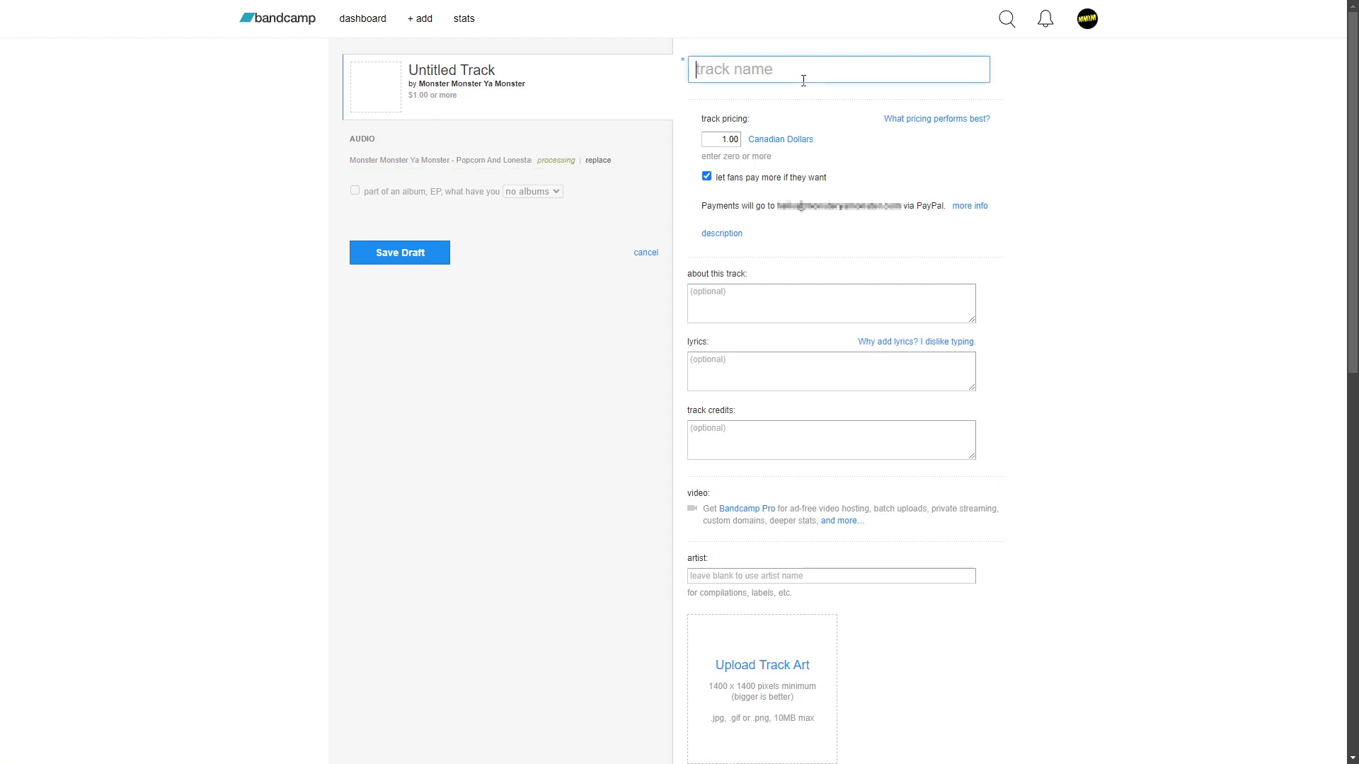
pyautogui.write('Popcorn')
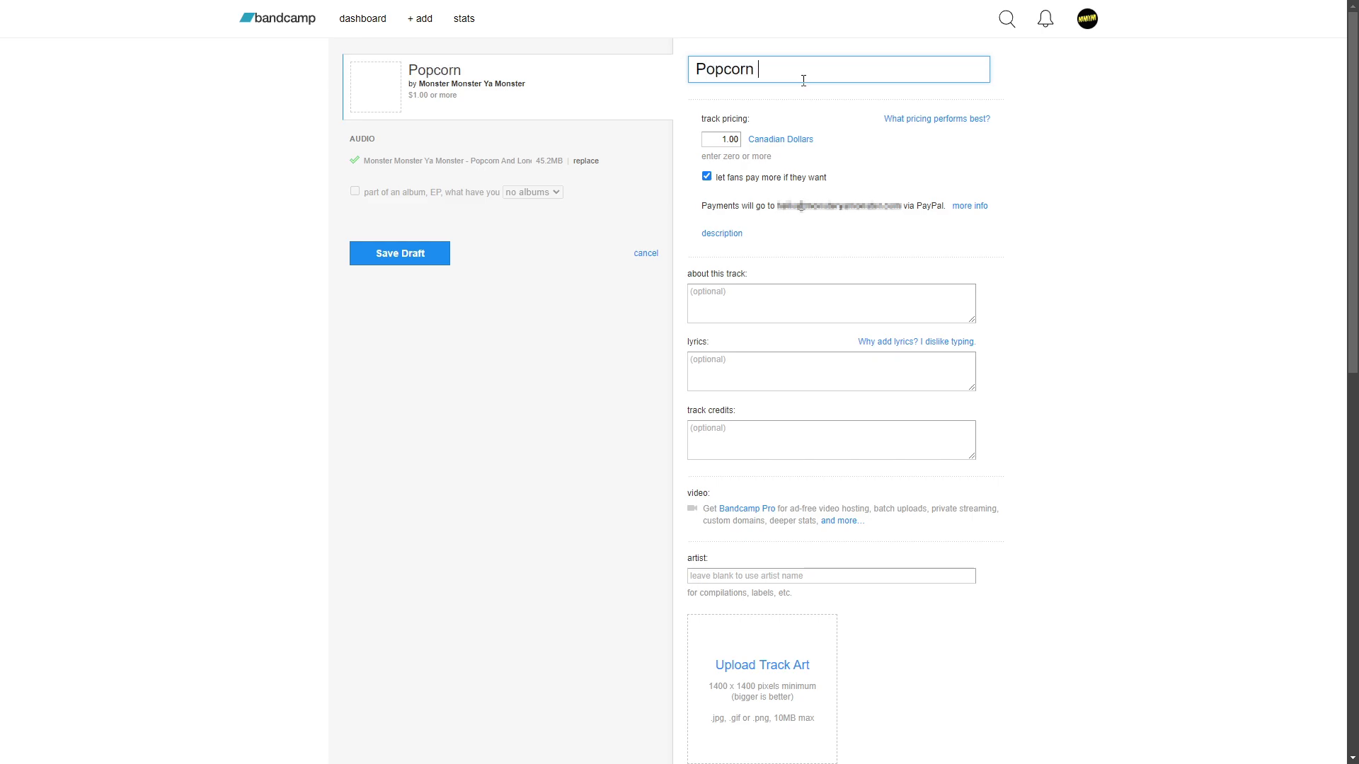
pyautogui.write(' and Lonestar')
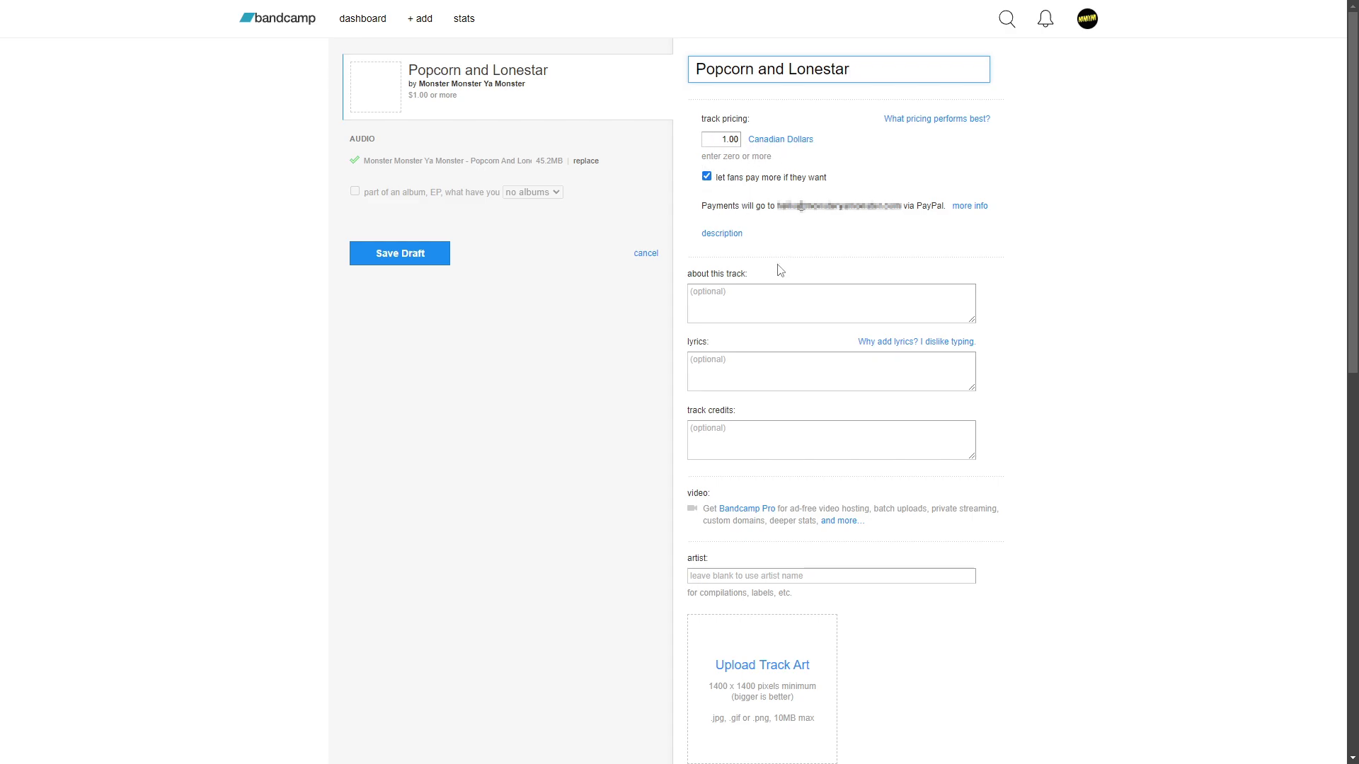
# - Enter "A tribute to The Last Drive In With Joe Bob Briggs." as the text about this track
pyautogui.click(723, 303)
pyautogui.write('A tribute to The Last Drive In With Joe Bob Briggs.')
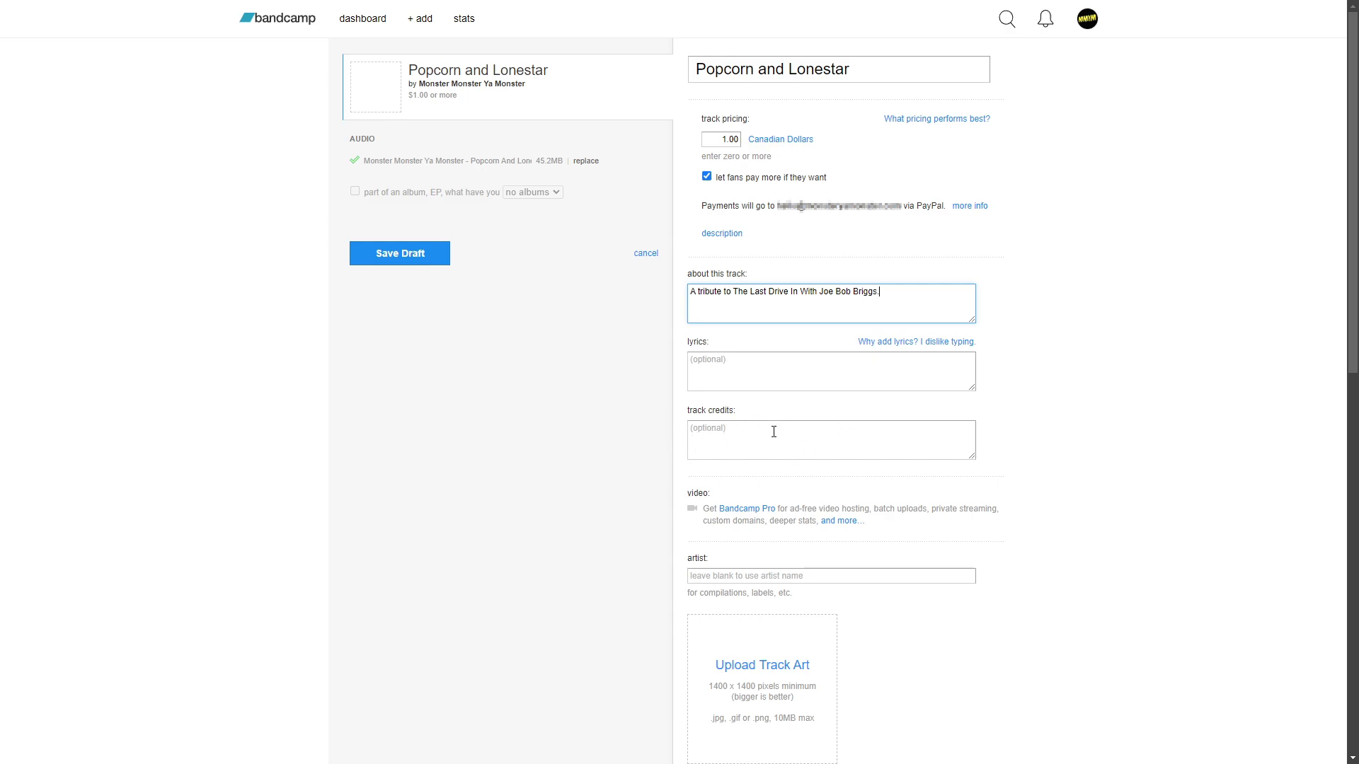
pyautogui.scroll(-1, 728, 521)
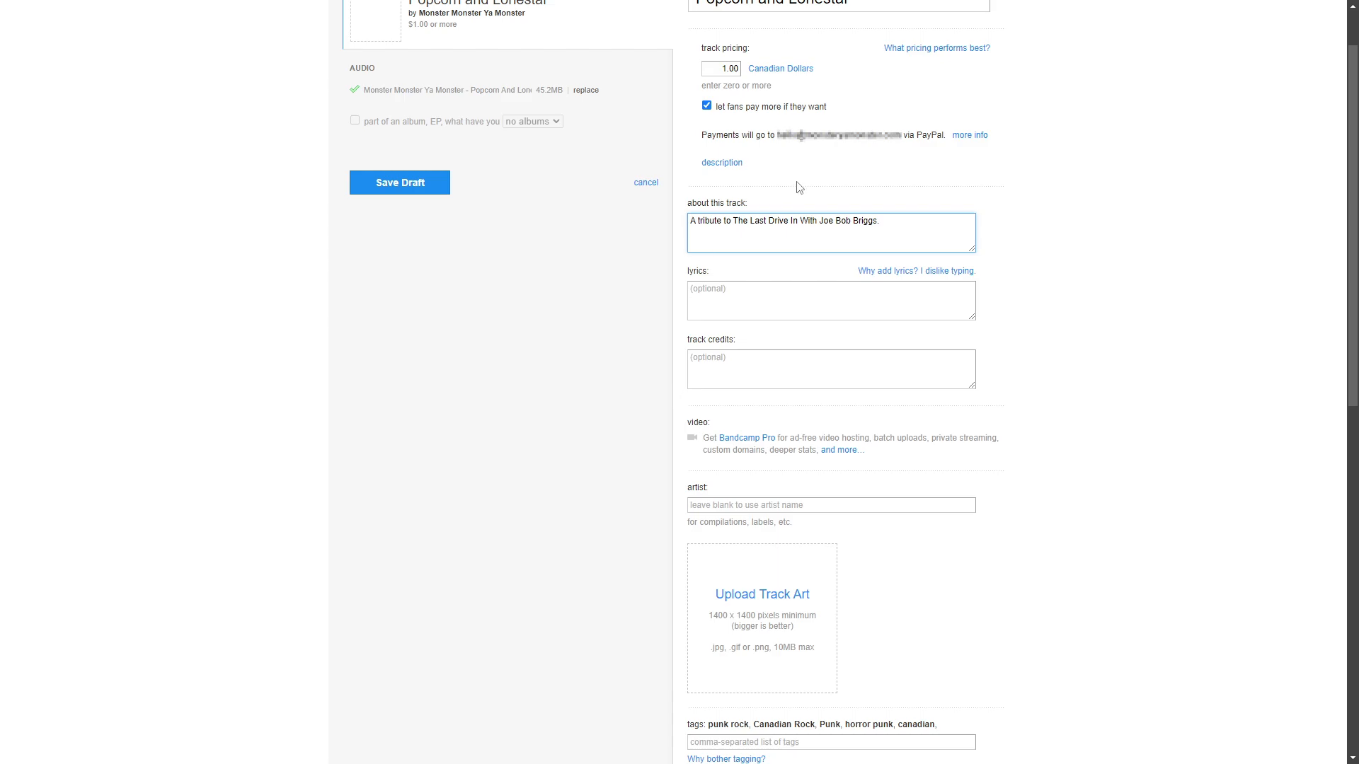
pyautogui.scroll(1, 924, 265)
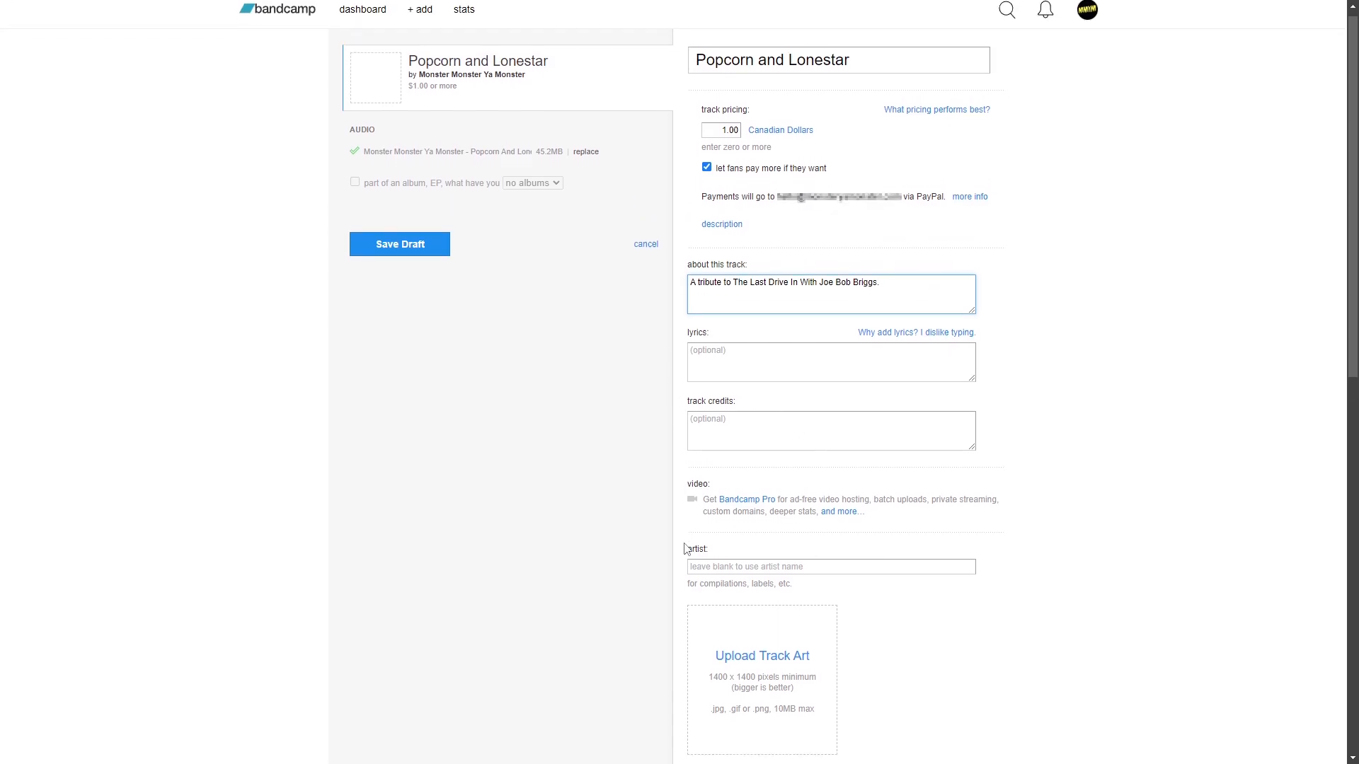
# - Upload the image mmym-at_the_drive-in_single-cover1 as the track art
pyautogui.scroll(-3, 685, 548)
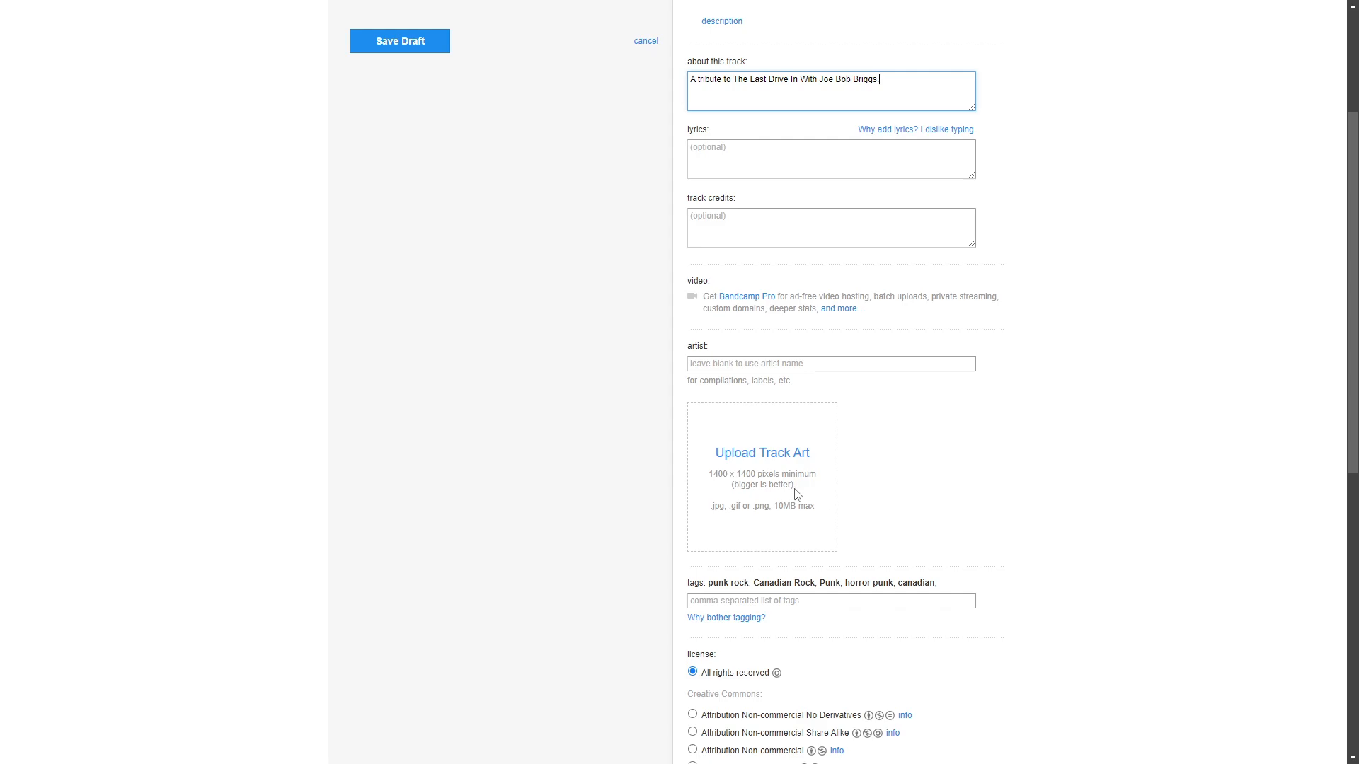
pyautogui.click(771, 454)
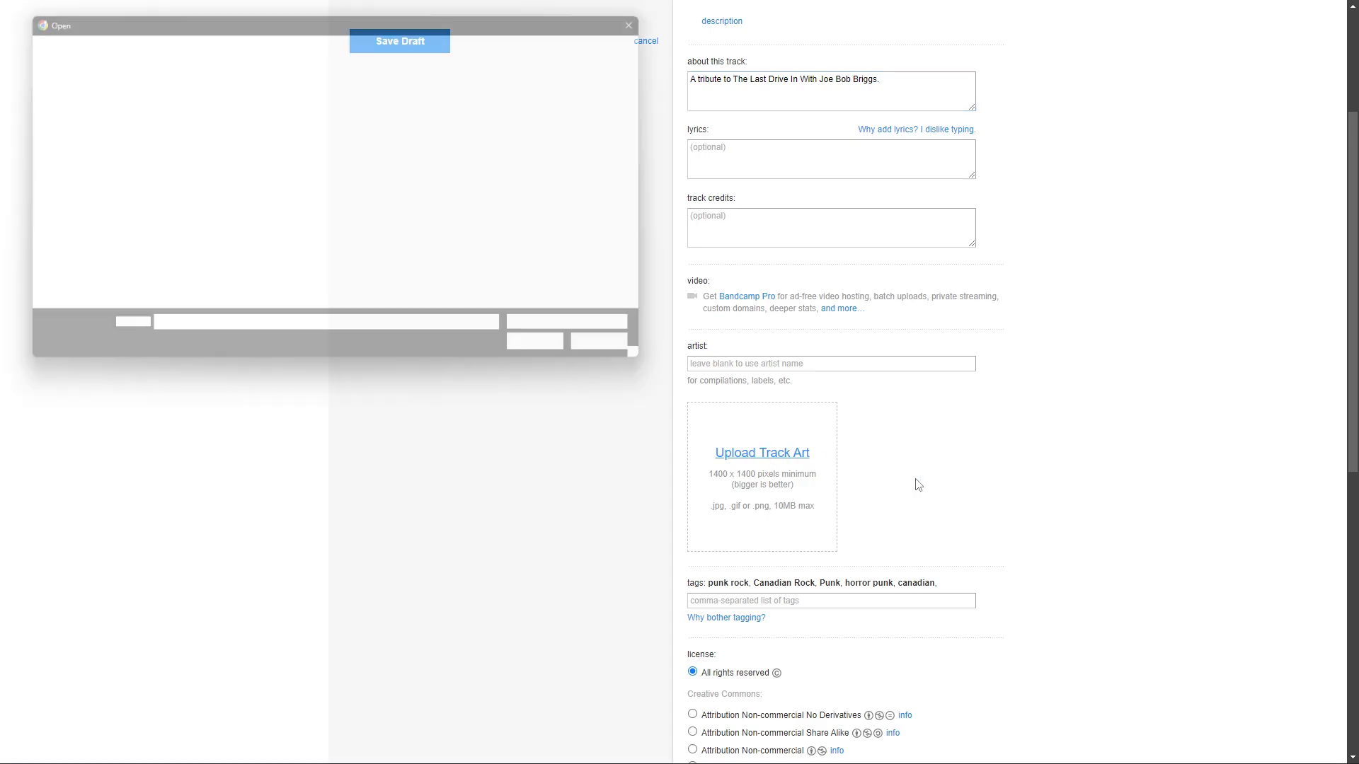
pyautogui.click(319, 133)
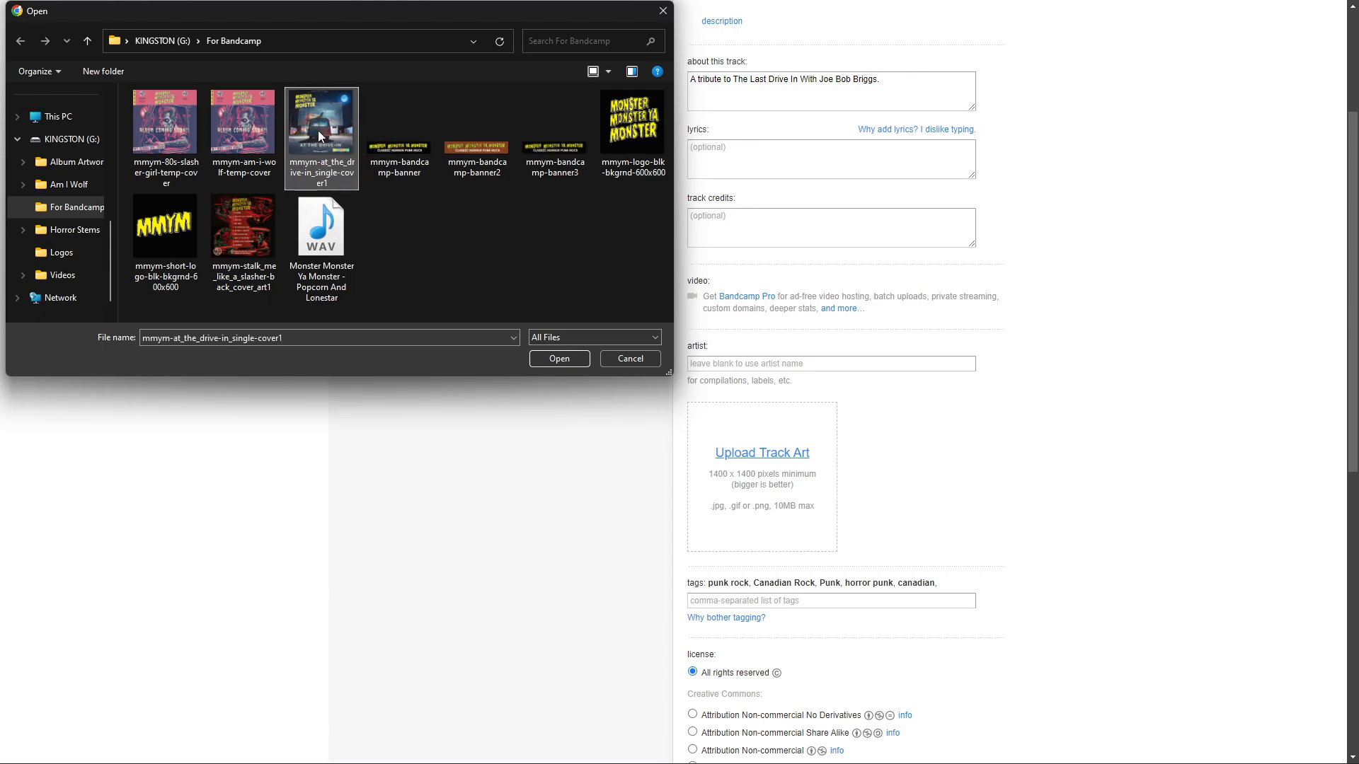
pyautogui.doubleClick(318, 135)
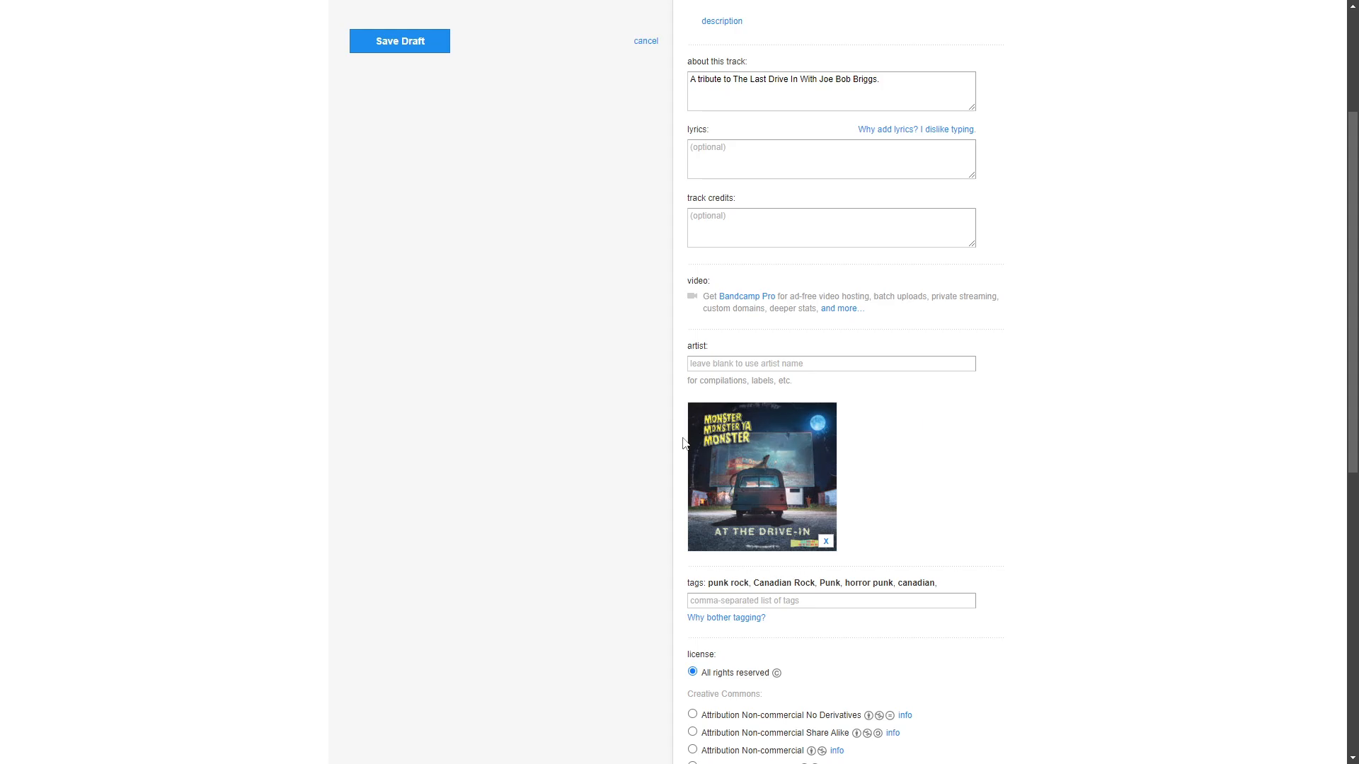
# - Copy the suggested tags punk rock, Canadian Rock, Punk, horror punk, canadian into the track's tag list
pyautogui.scroll(-1, 600, 522)
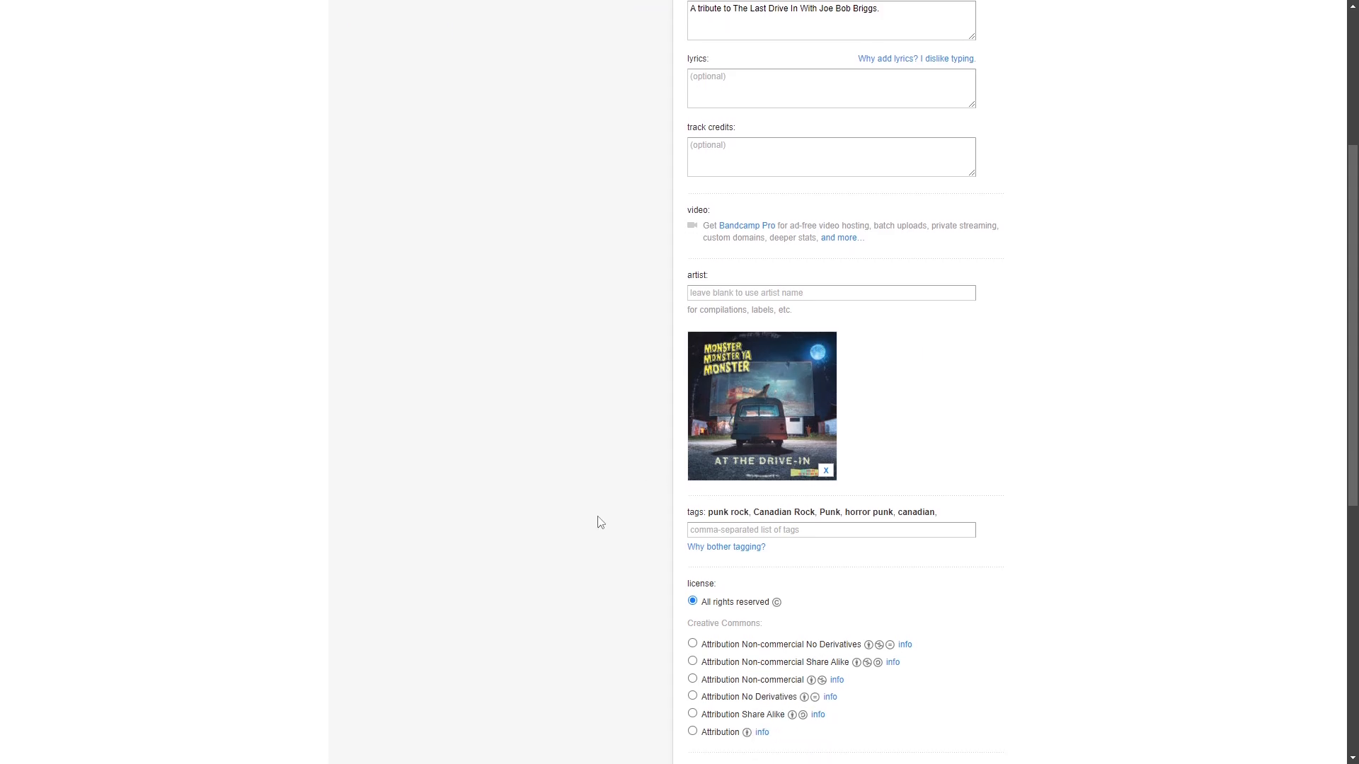
pyautogui.scroll(-1, 599, 522)
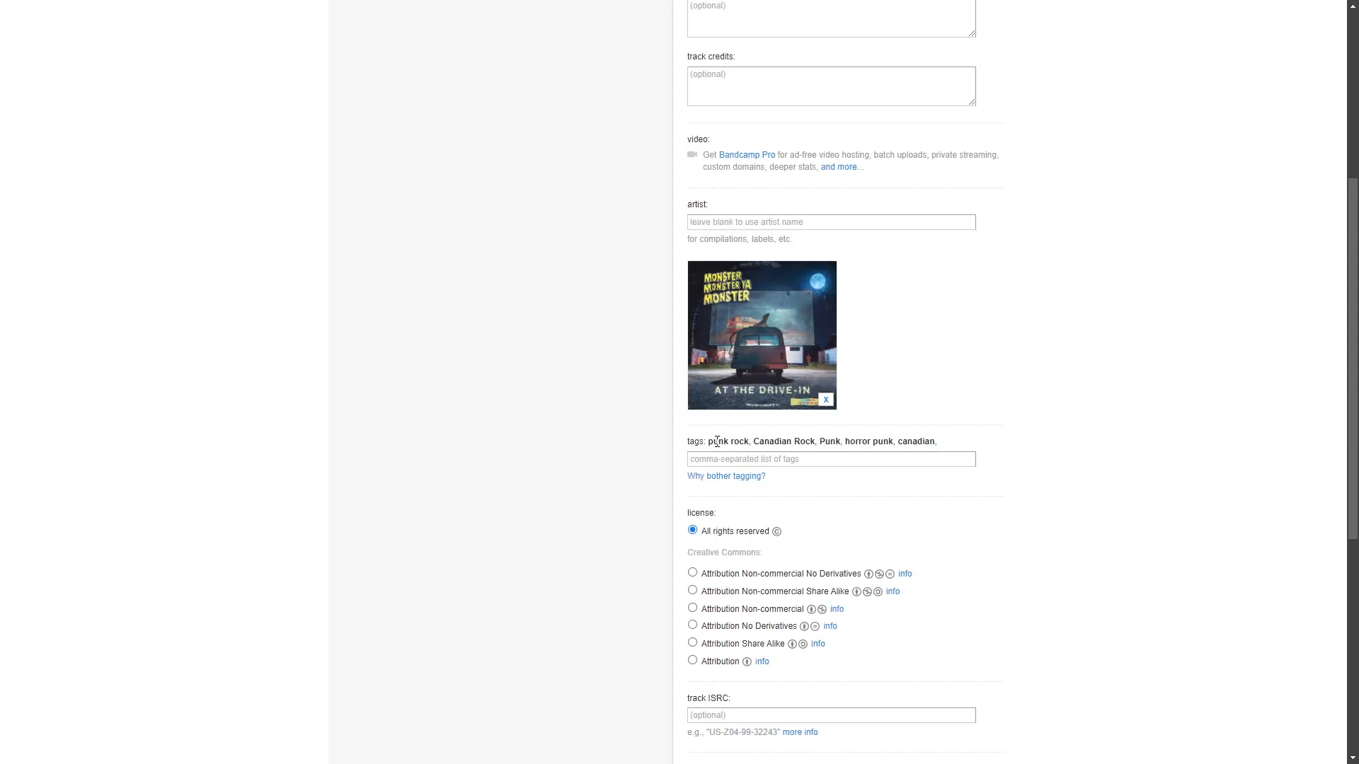
pyautogui.moveTo(708, 440); pyautogui.dragTo(944, 443)
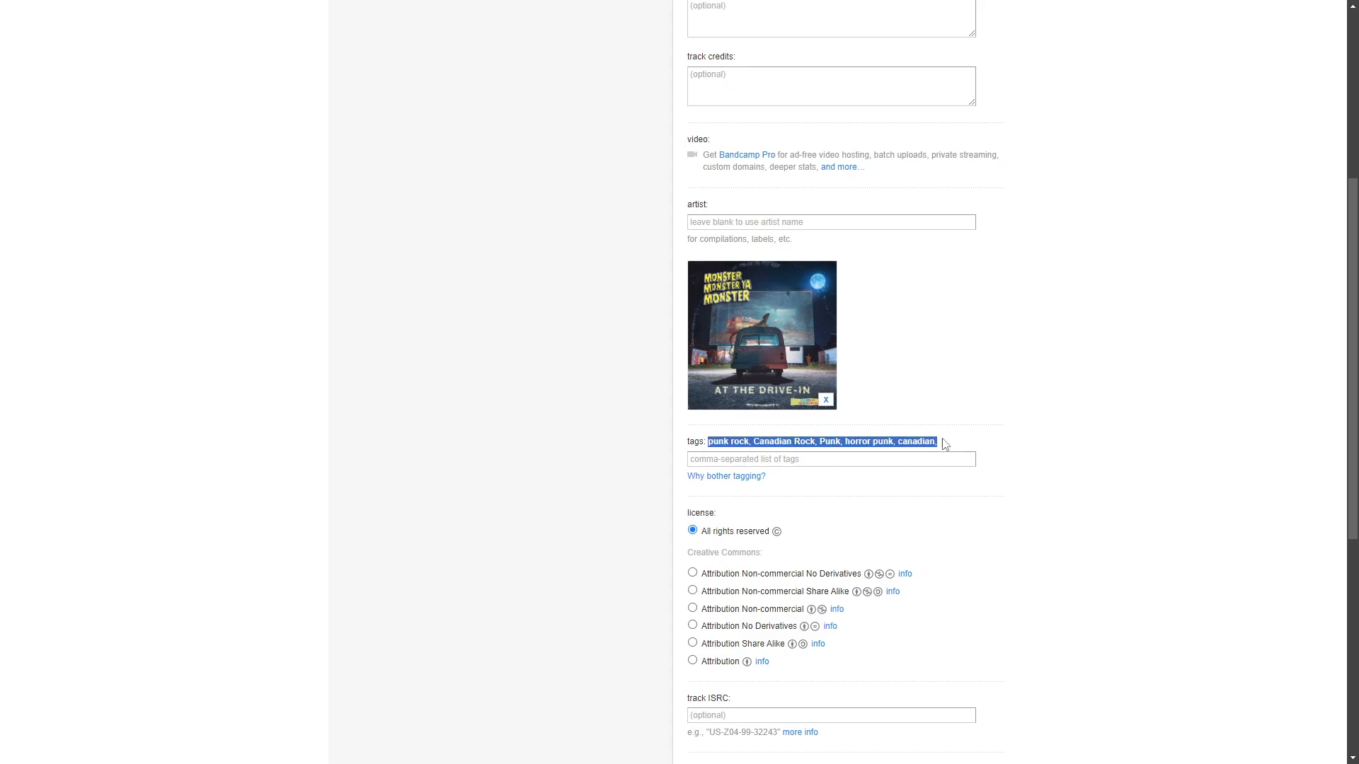
pyautogui.hotkey('ctrl', 'c')
pyautogui.click(774, 461)
pyautogui.hotkey('ctrl', 'v')
# - Set the track's release date to 10/17/2024
pyautogui.scroll(-1, 679, 496)
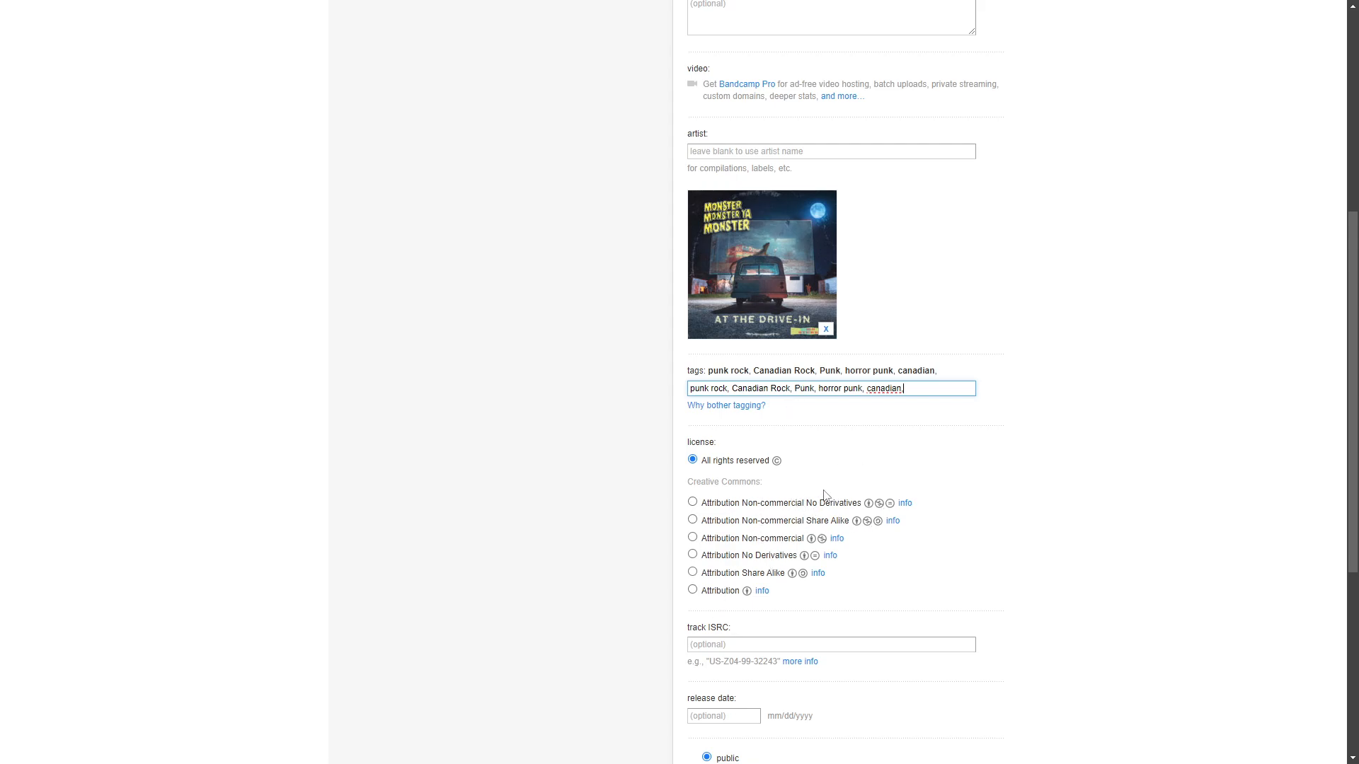
pyautogui.scroll(-2, 624, 564)
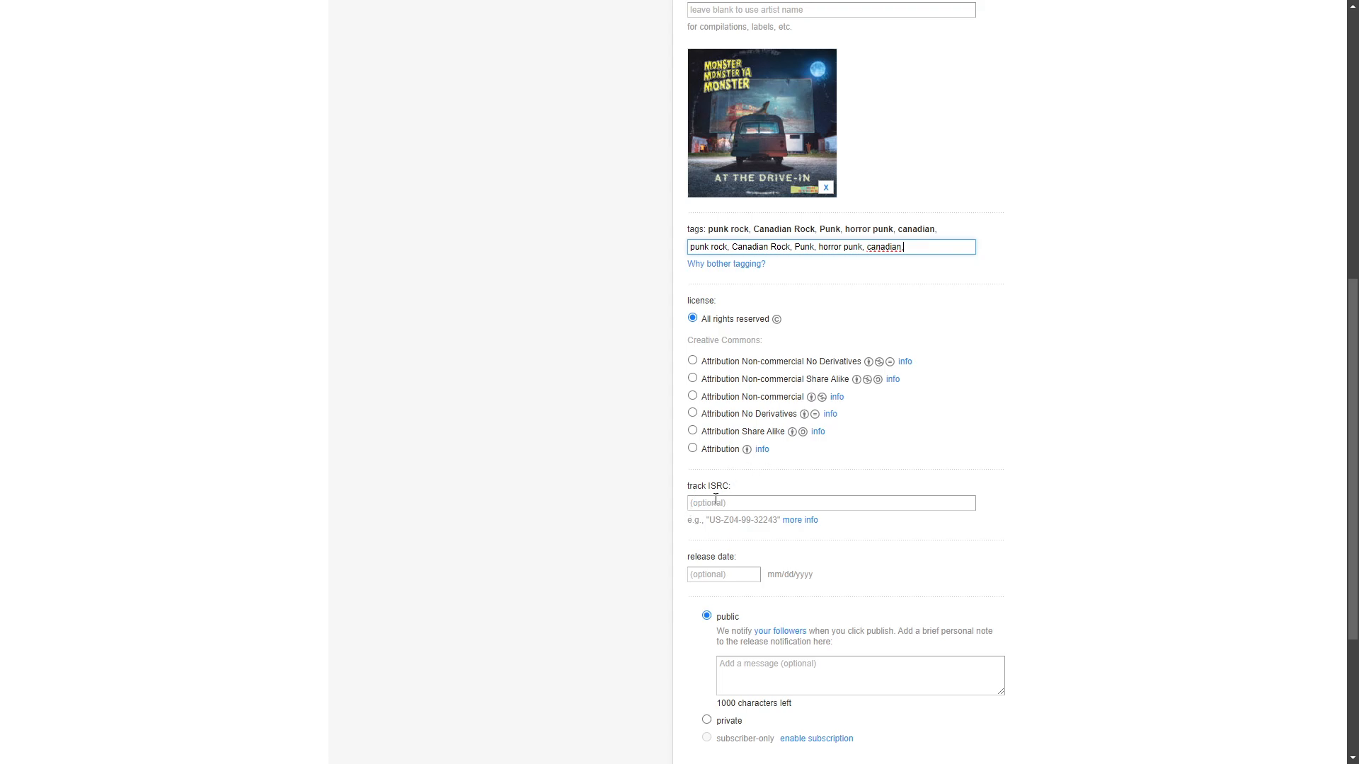
pyautogui.click(717, 577)
pyautogui.write('10/17/2024')
# - Save the track as a draft and view the draft page
pyautogui.scroll(-1, 703, 626)
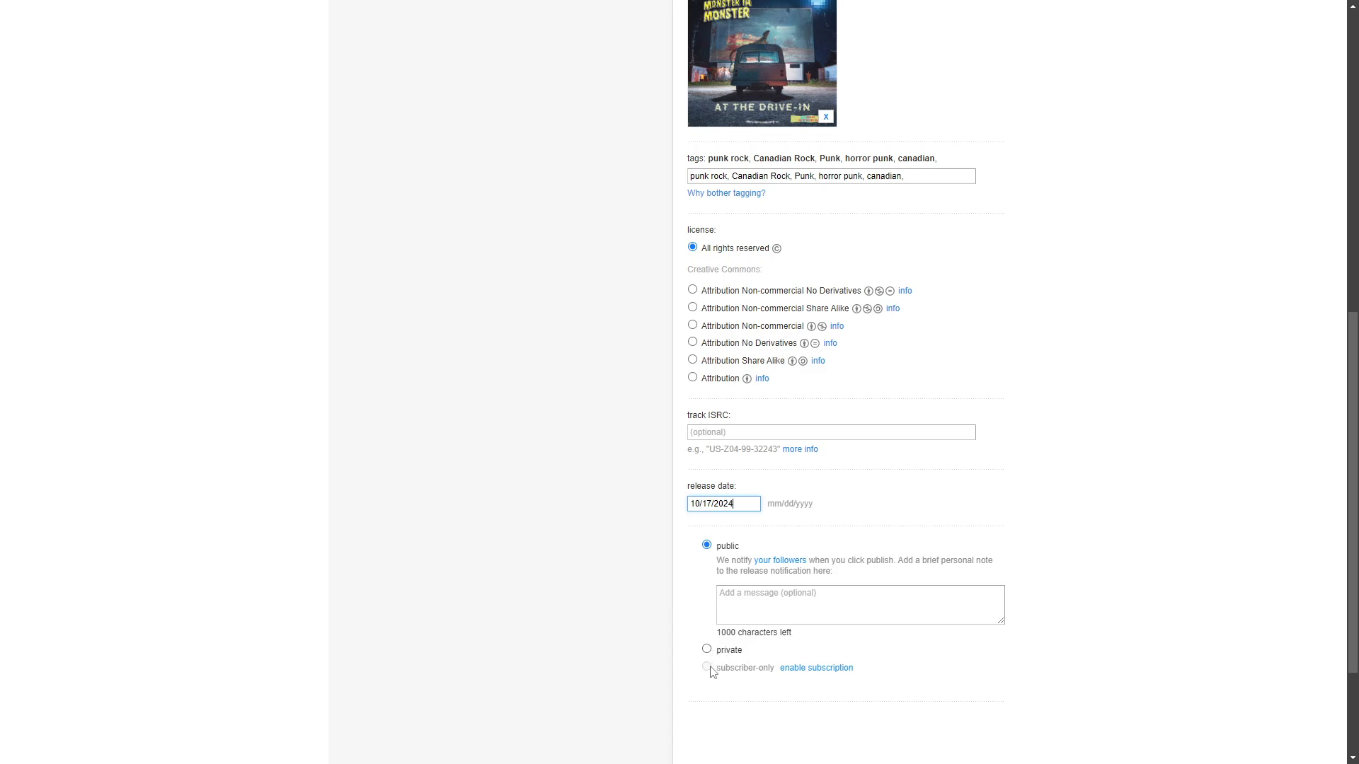
pyautogui.scroll(-3, 516, 567)
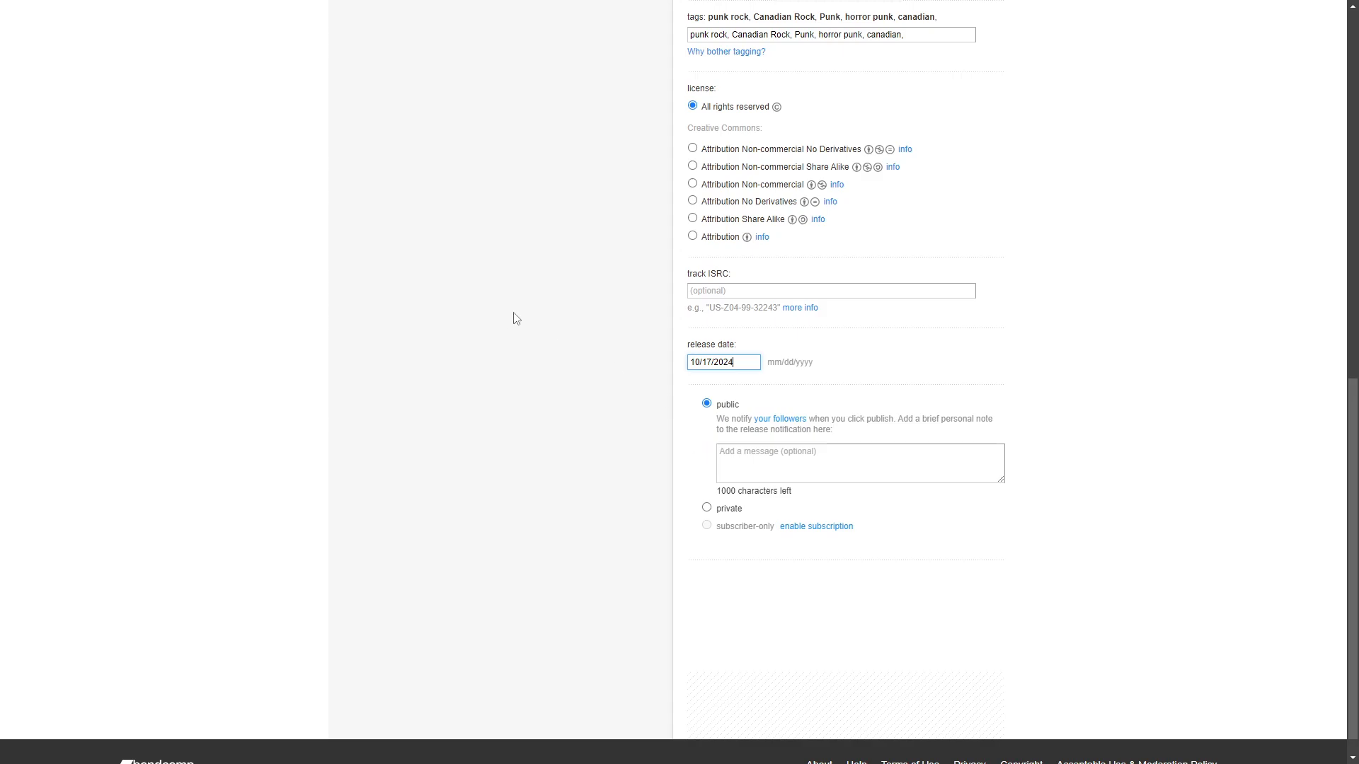
pyautogui.scroll(-1, 647, 520)
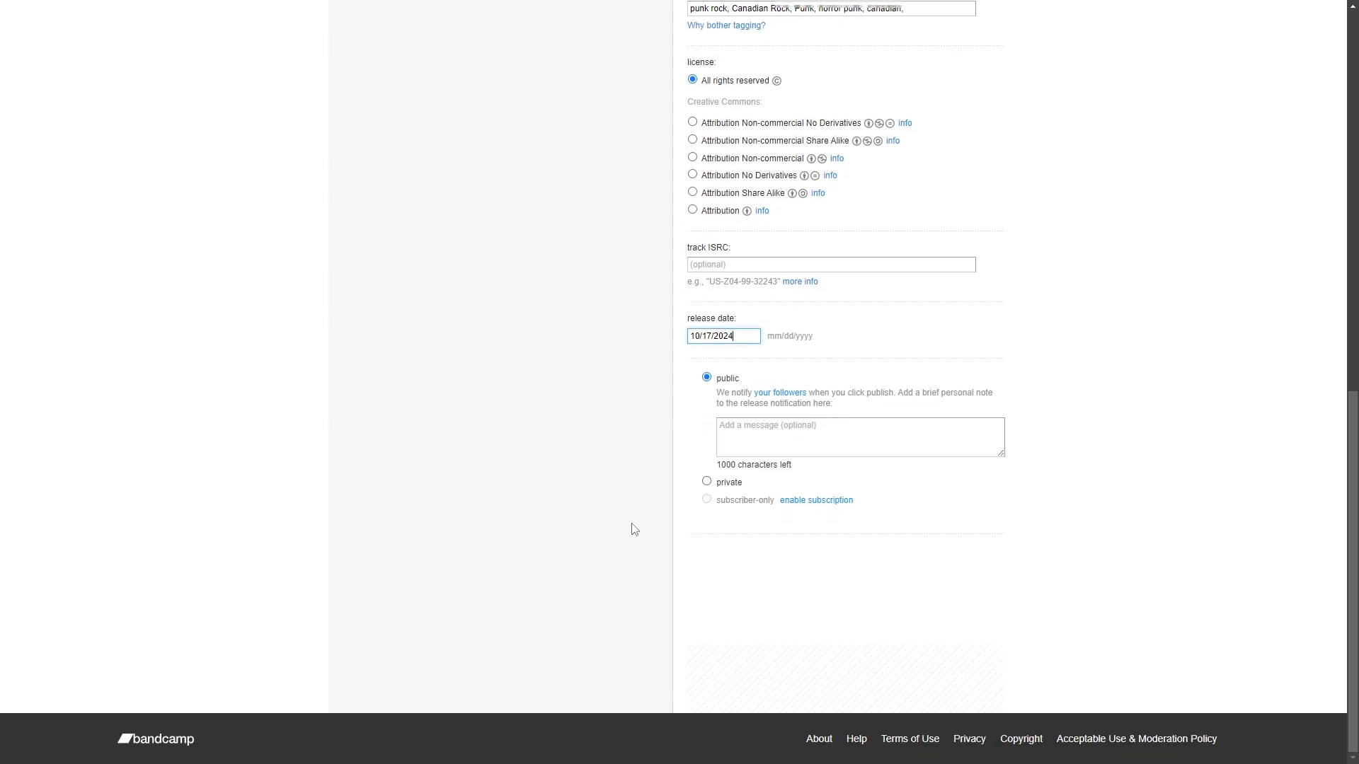
pyautogui.scroll(10, 634, 529)
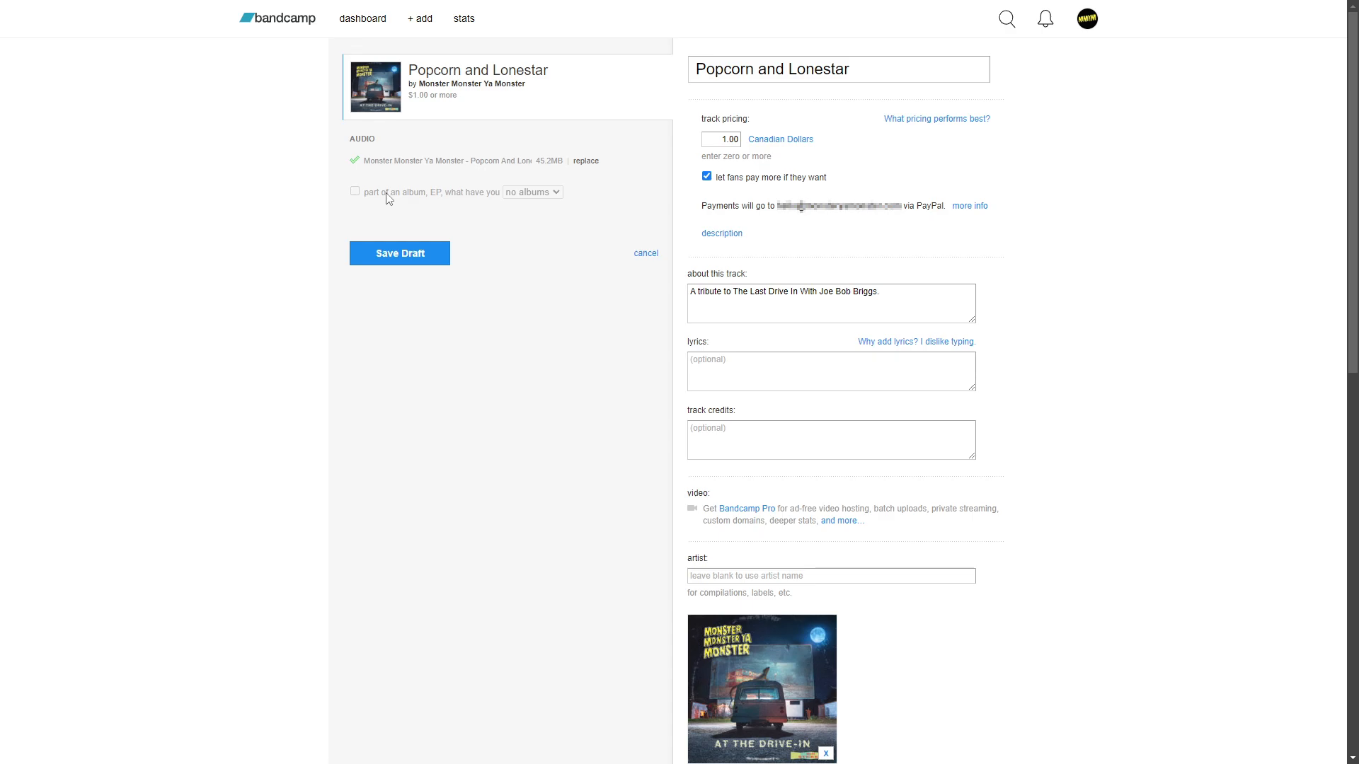
pyautogui.click(398, 257)
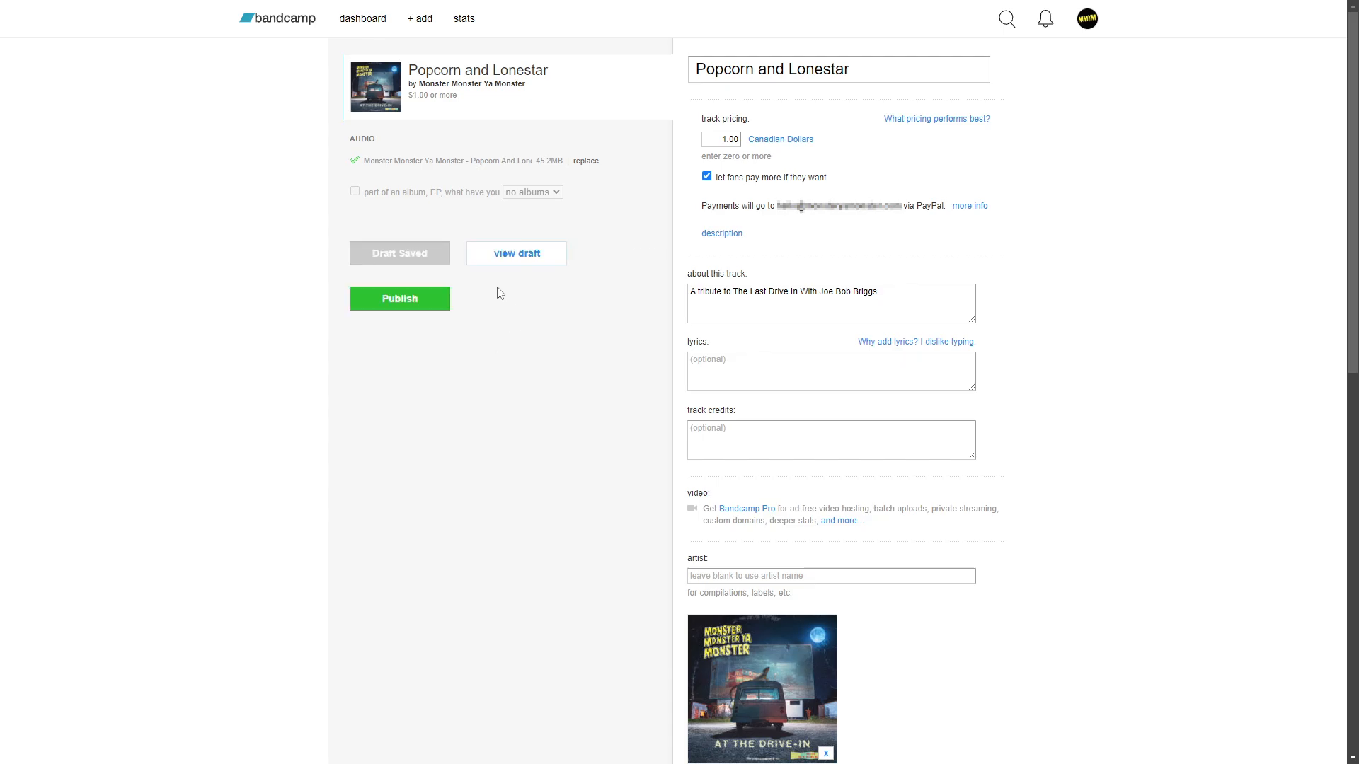
pyautogui.click(508, 256)
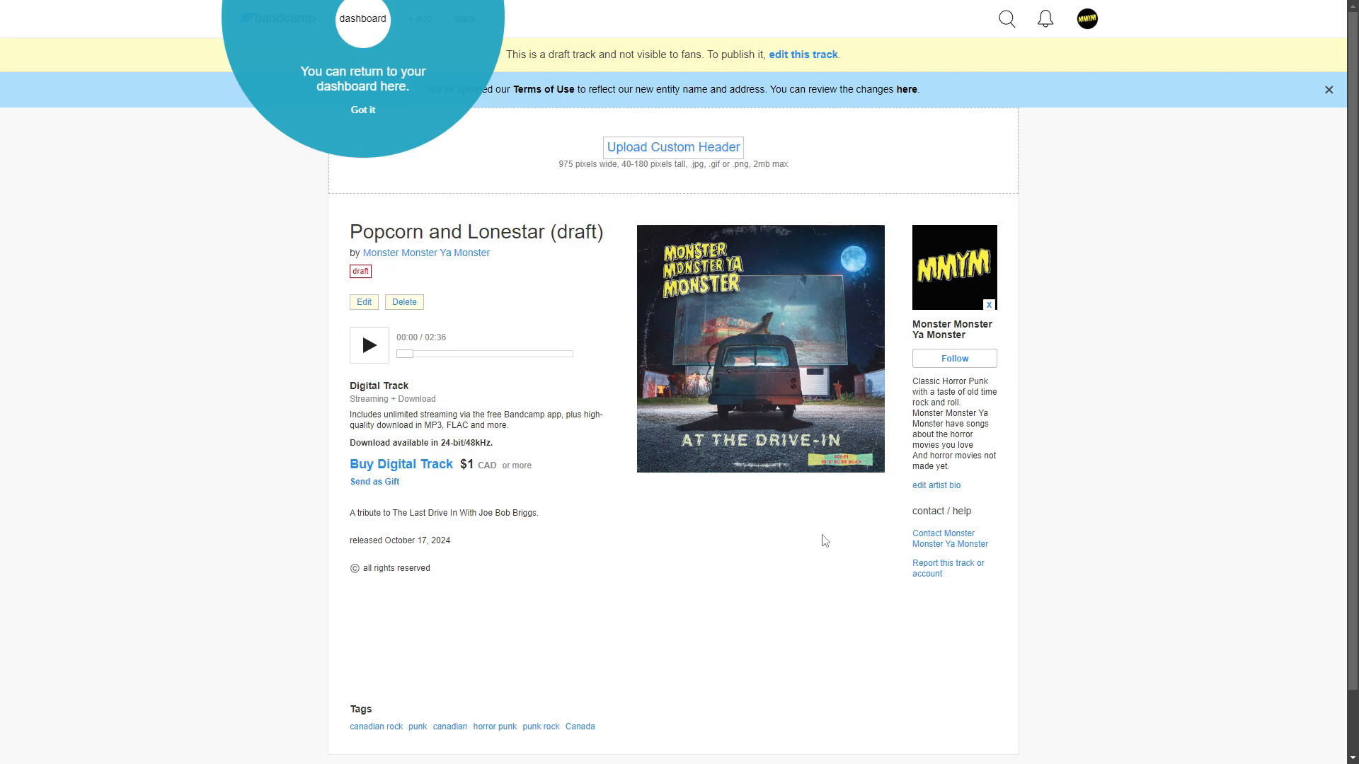
# - Reopen the draft for editing, publish Popcorn and Lonestar, and view its published track page
pyautogui.click(362, 300)
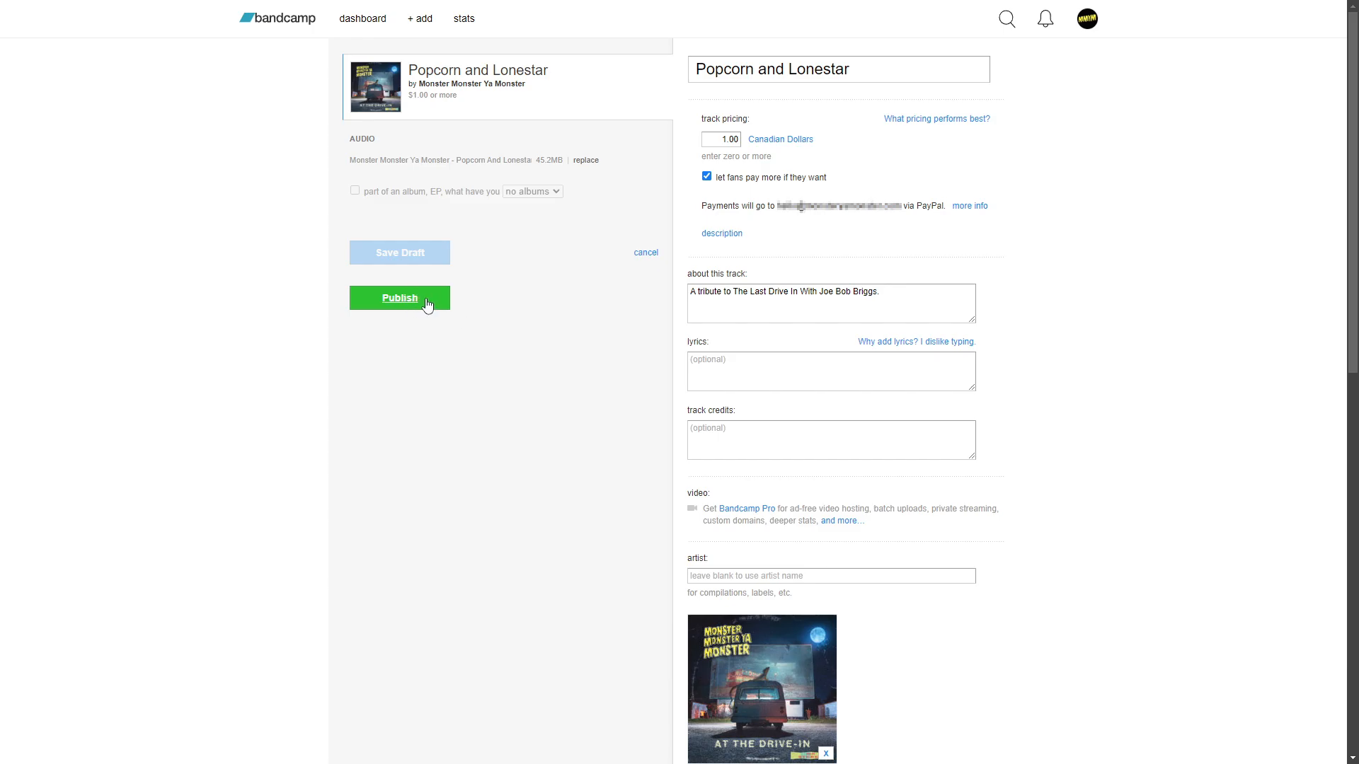
pyautogui.click(414, 300)
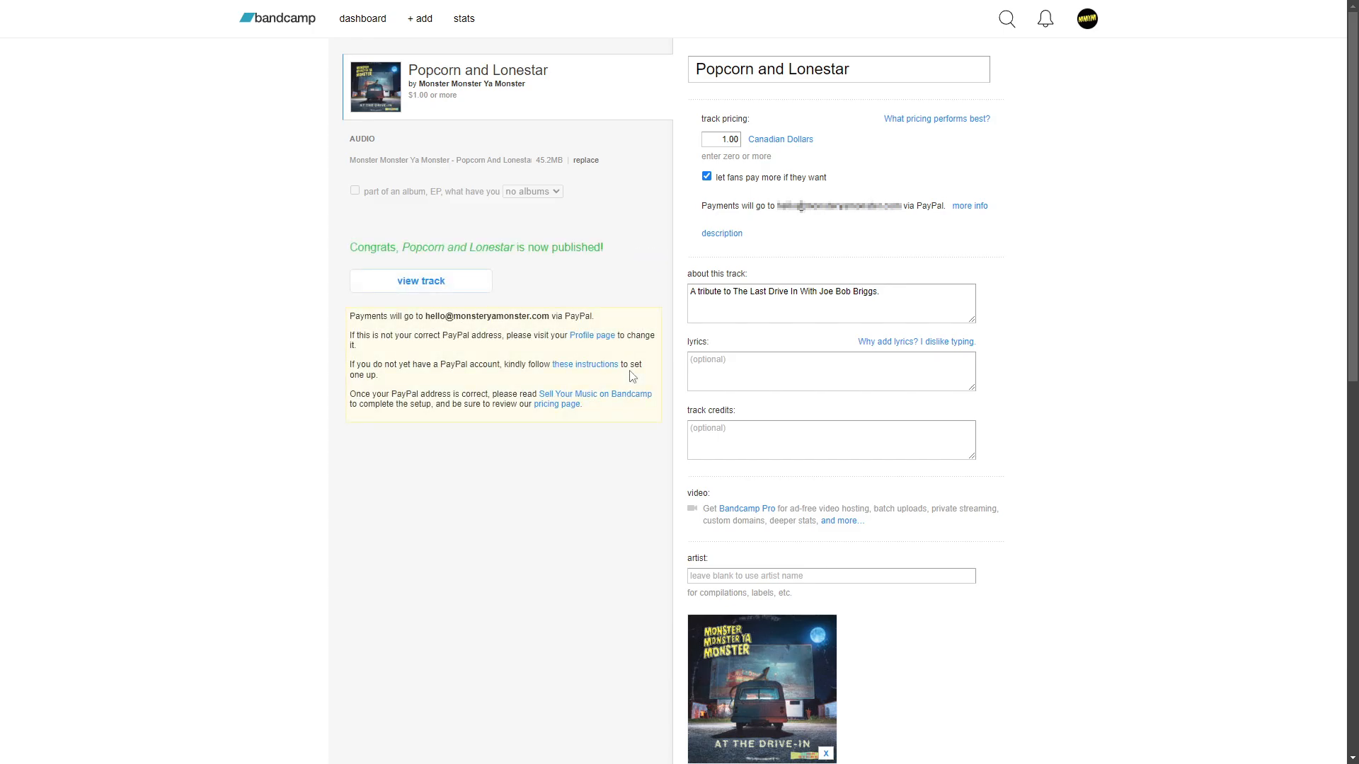
pyautogui.click(413, 285)
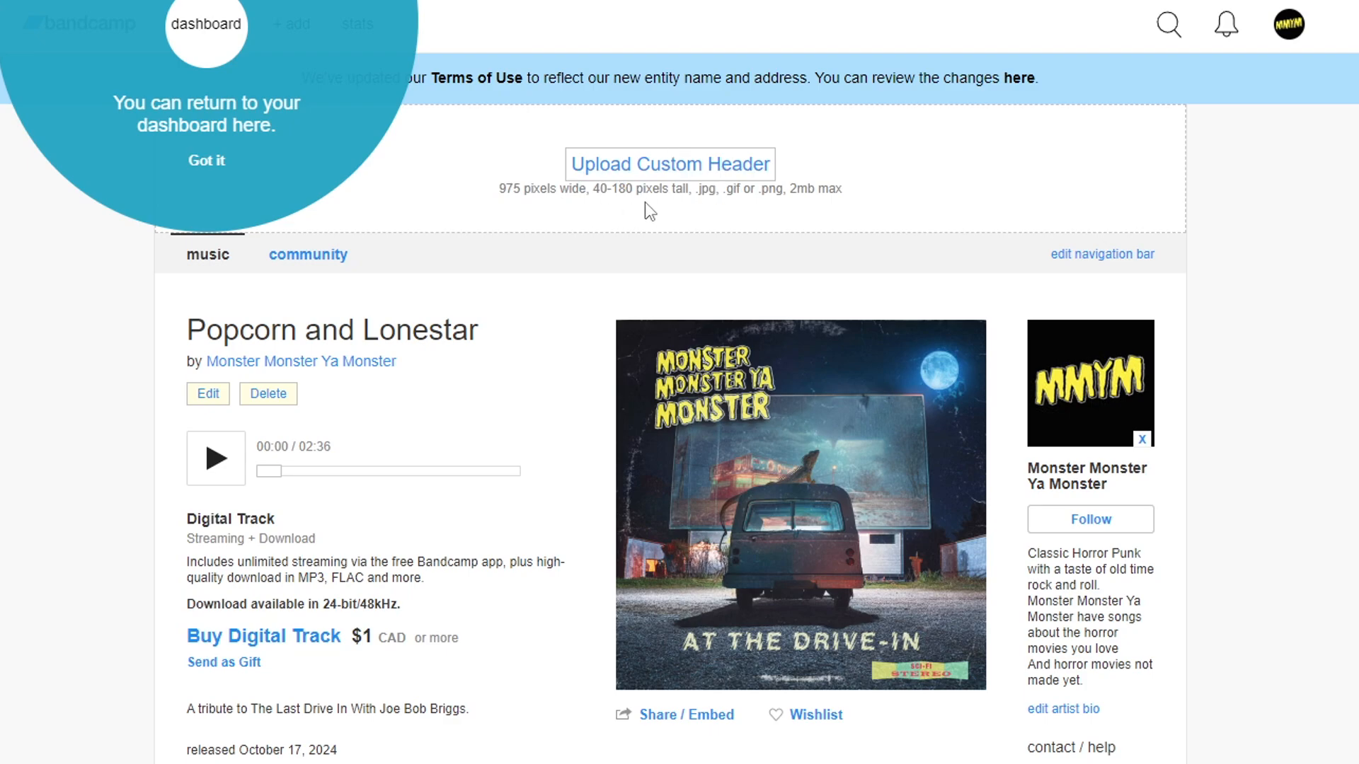
# - Upload the image mmym-bandcamp-banner3 as the page's custom header
pyautogui.click(685, 163)
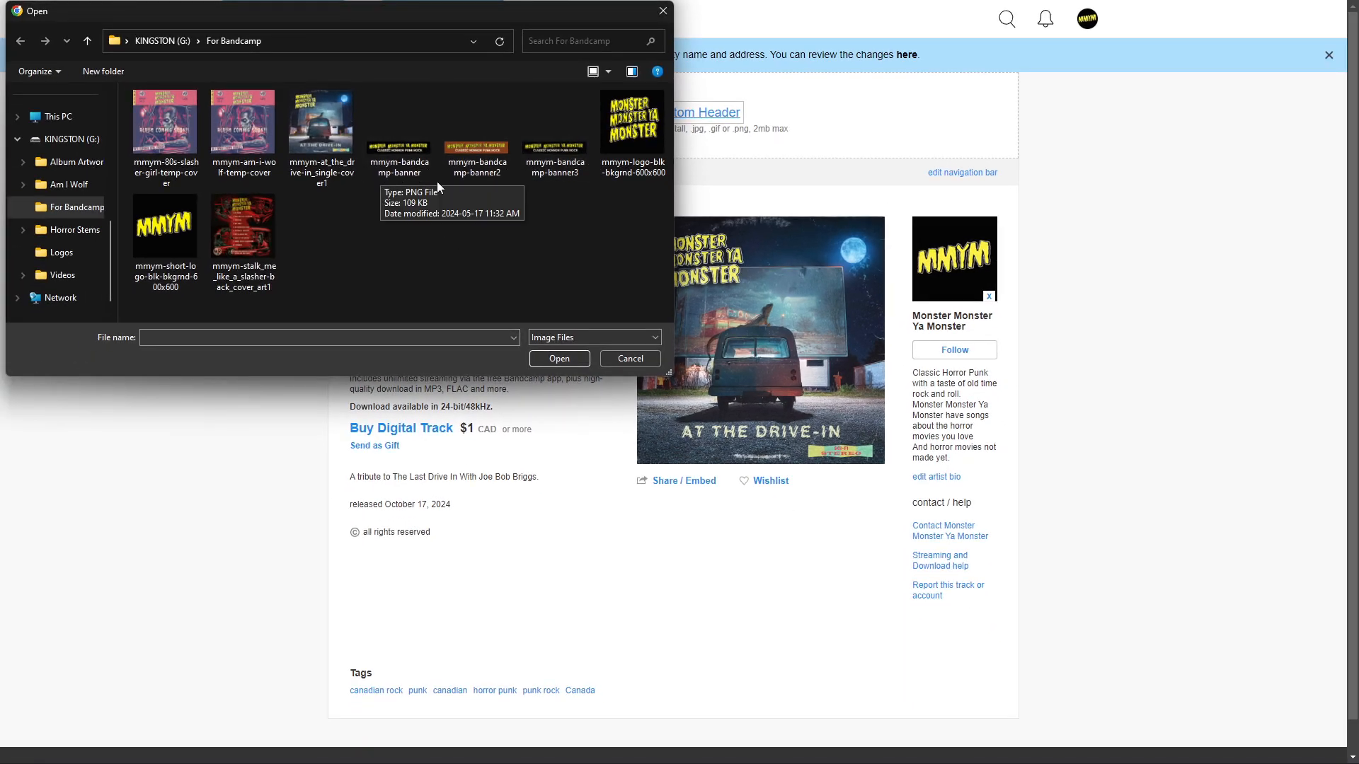
pyautogui.click(564, 155)
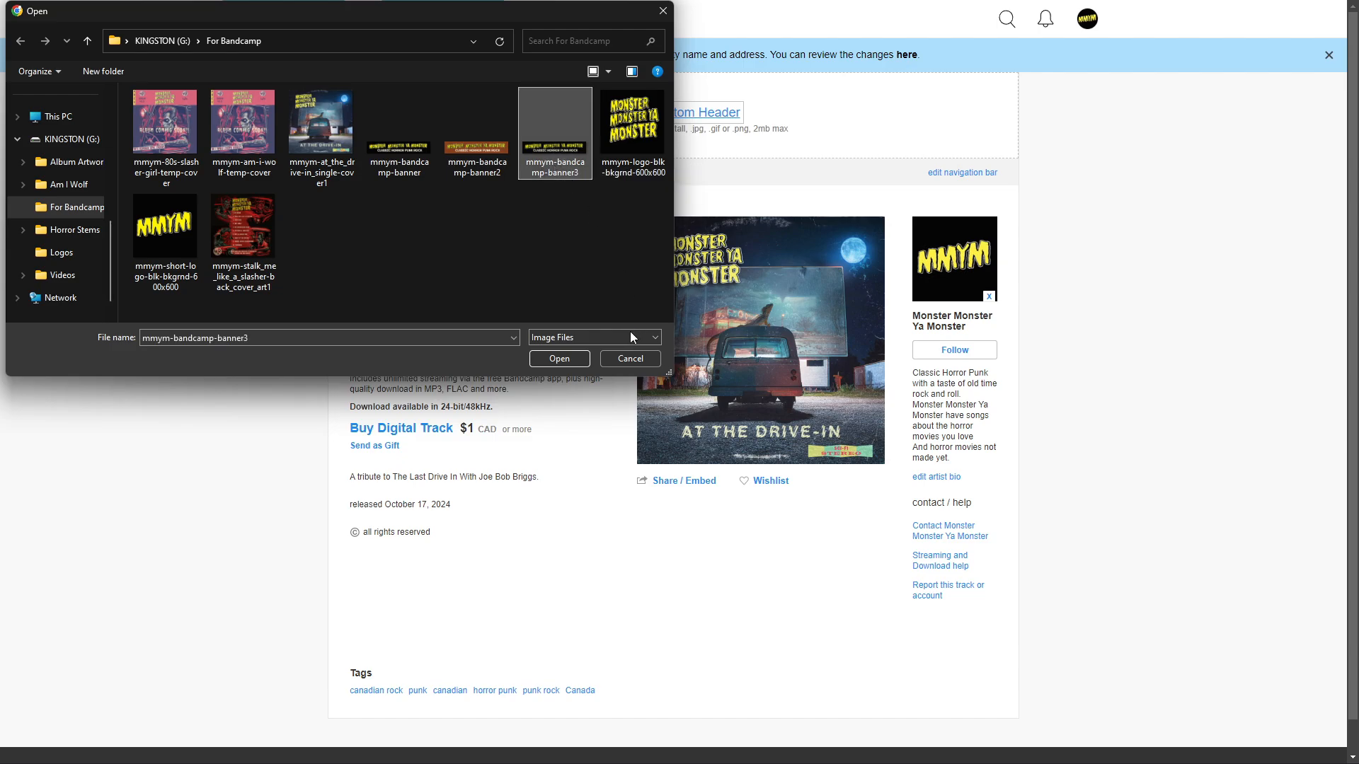
pyautogui.click(563, 358)
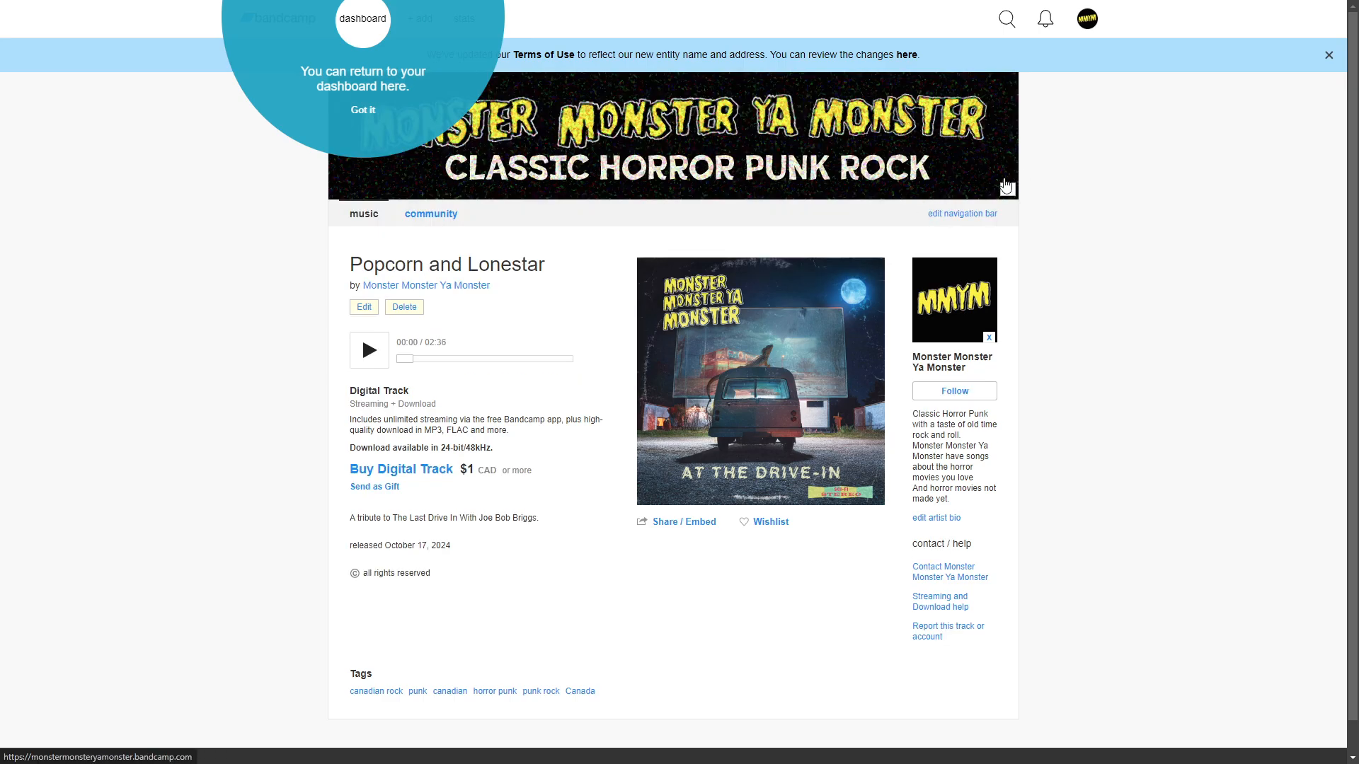
# - Delete the custom header and upload mmym-bandcamp-banner in its place
pyautogui.click(1007, 189)
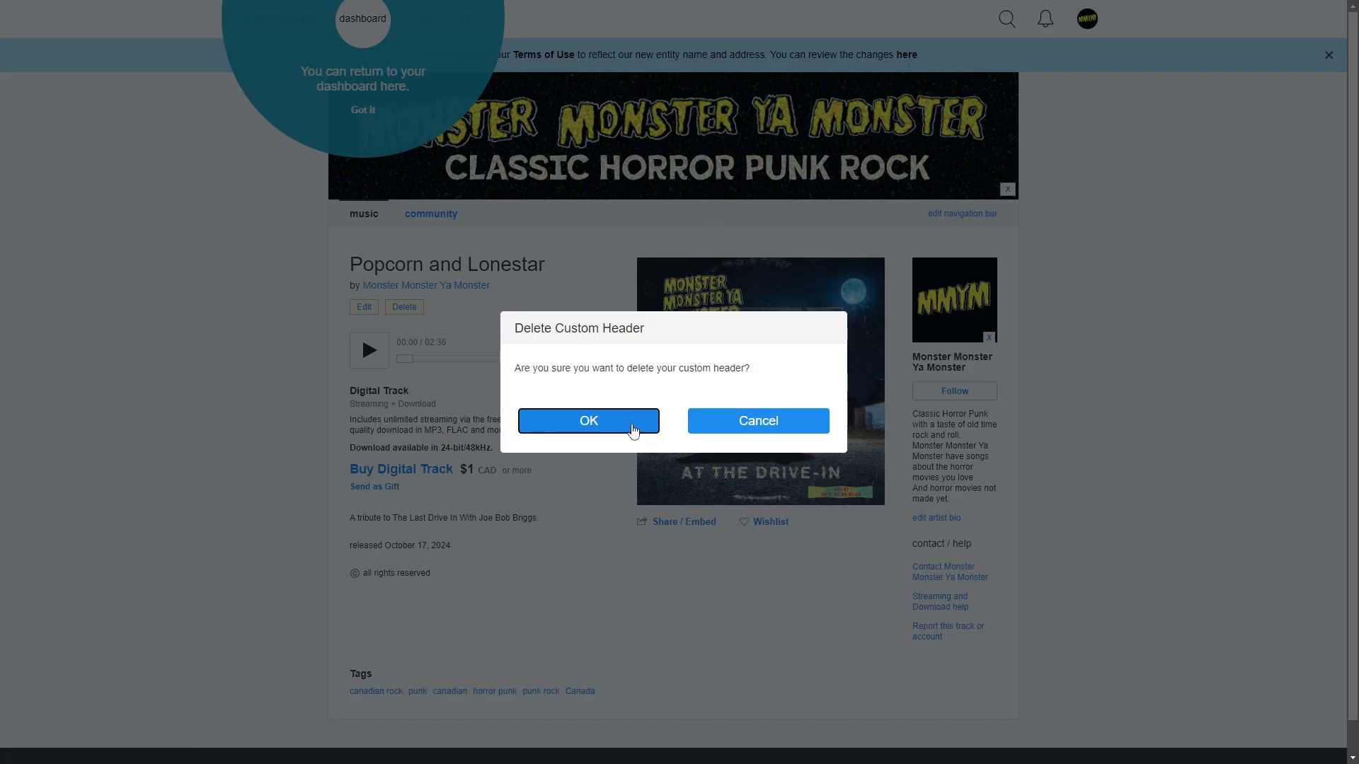
pyautogui.click(616, 427)
pyautogui.click(652, 115)
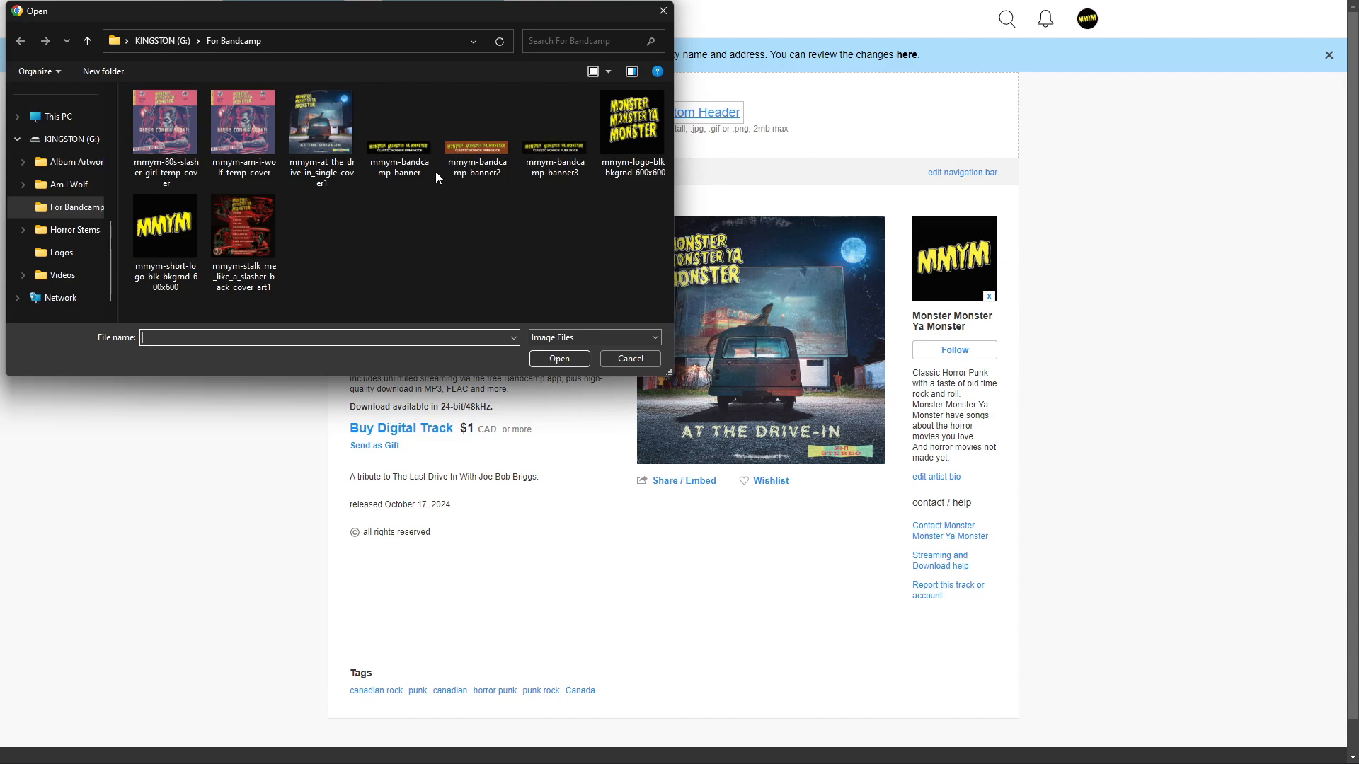
pyautogui.click(412, 155)
pyautogui.click(557, 361)
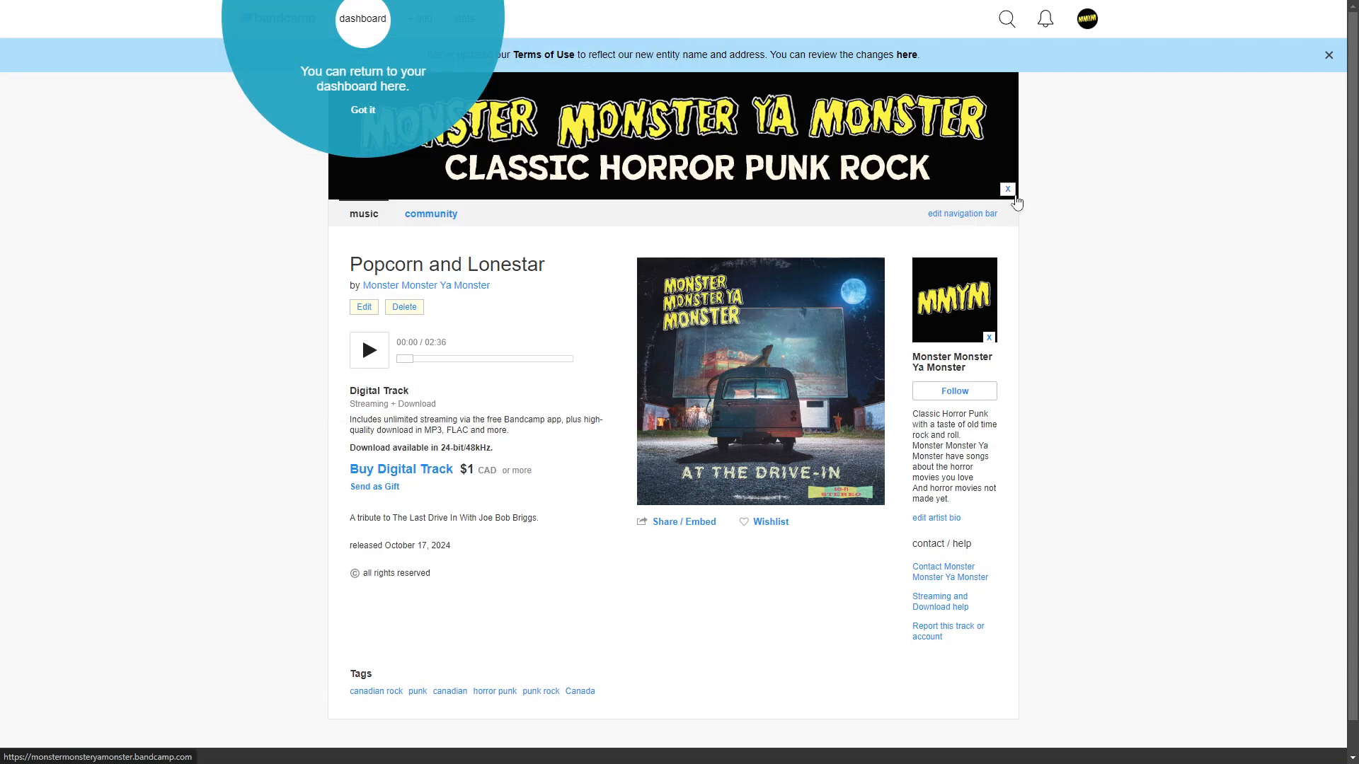
# - Replace the plain black custom header with the textured mmym-bandcamp-banner3 image
pyautogui.click(1008, 189)
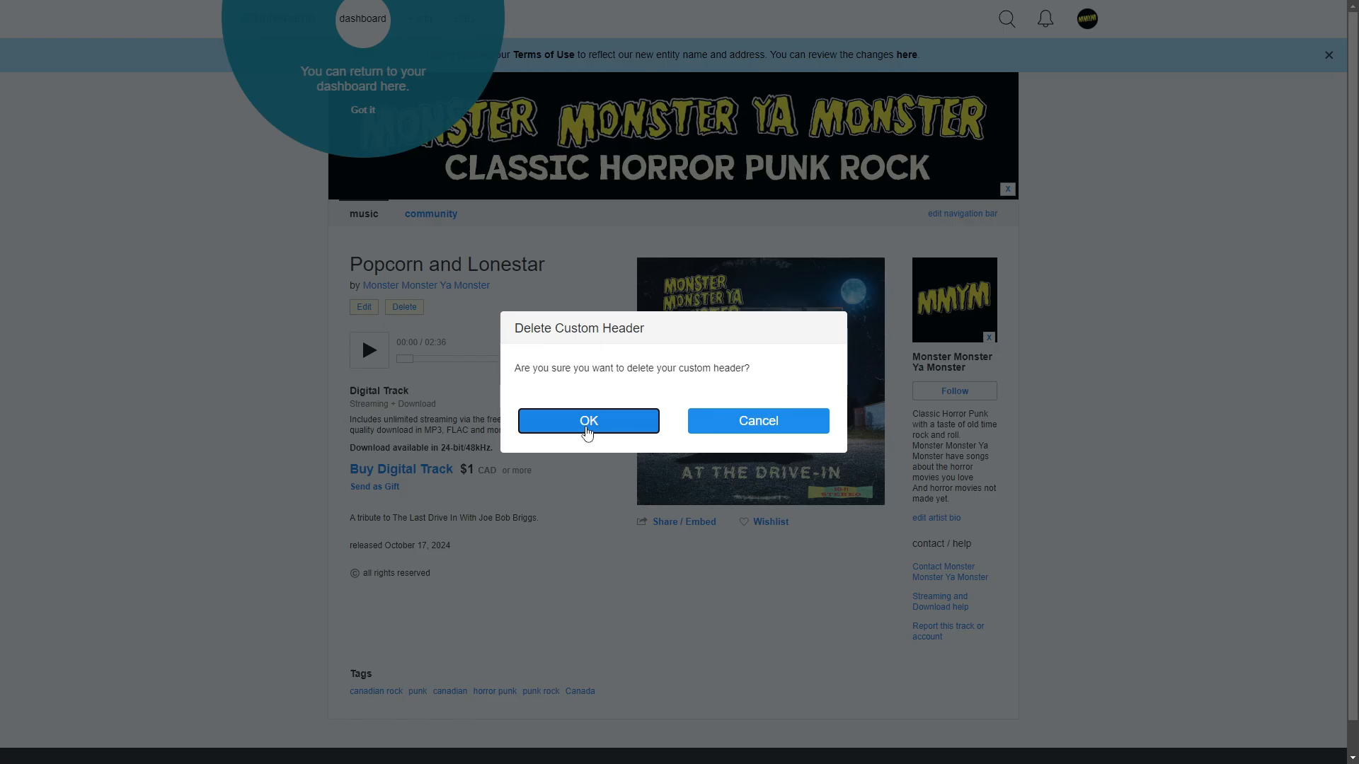
pyautogui.click(584, 424)
pyautogui.click(688, 113)
pyautogui.click(559, 142)
pyautogui.click(555, 358)
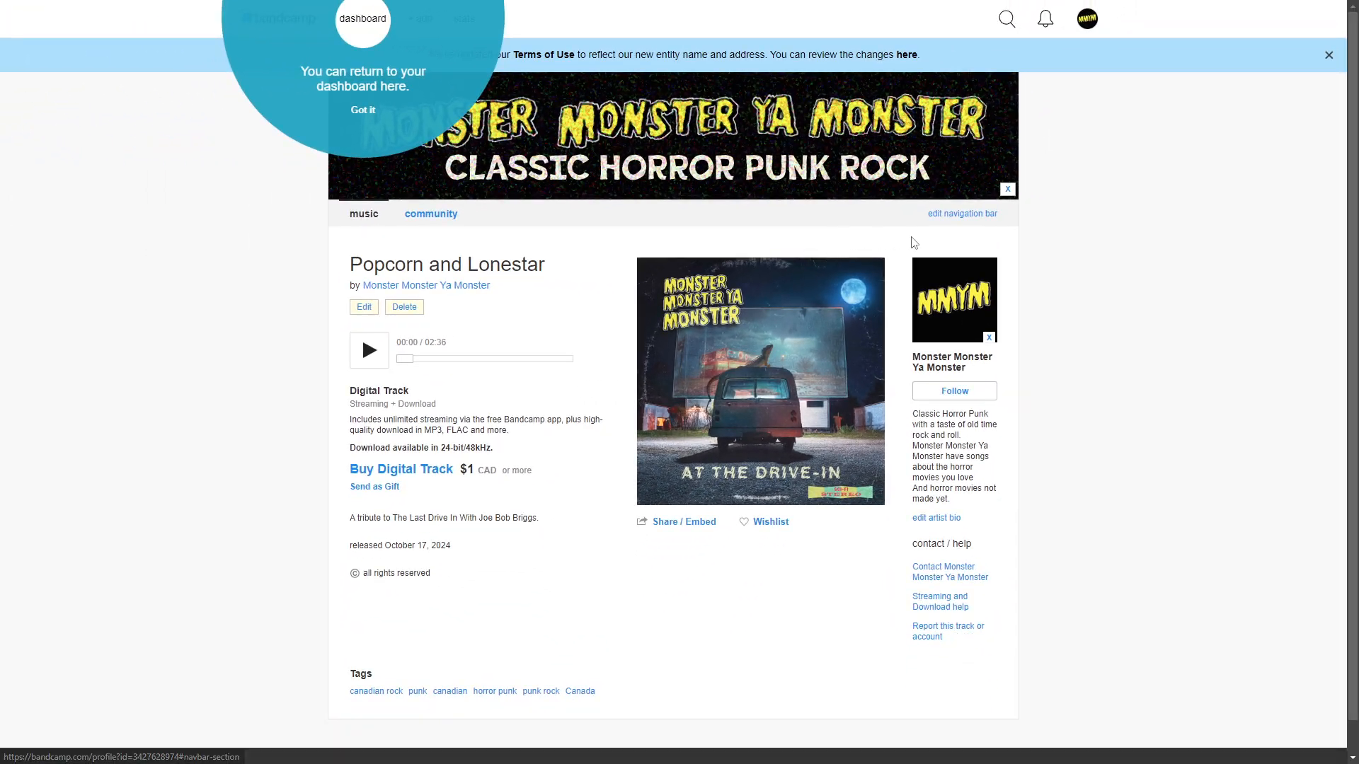
# - Examine the artist profile settings from the navigation bar and custom header through home page, upcoming shows, recommended albums and streaming limits
pyautogui.click(990, 258)
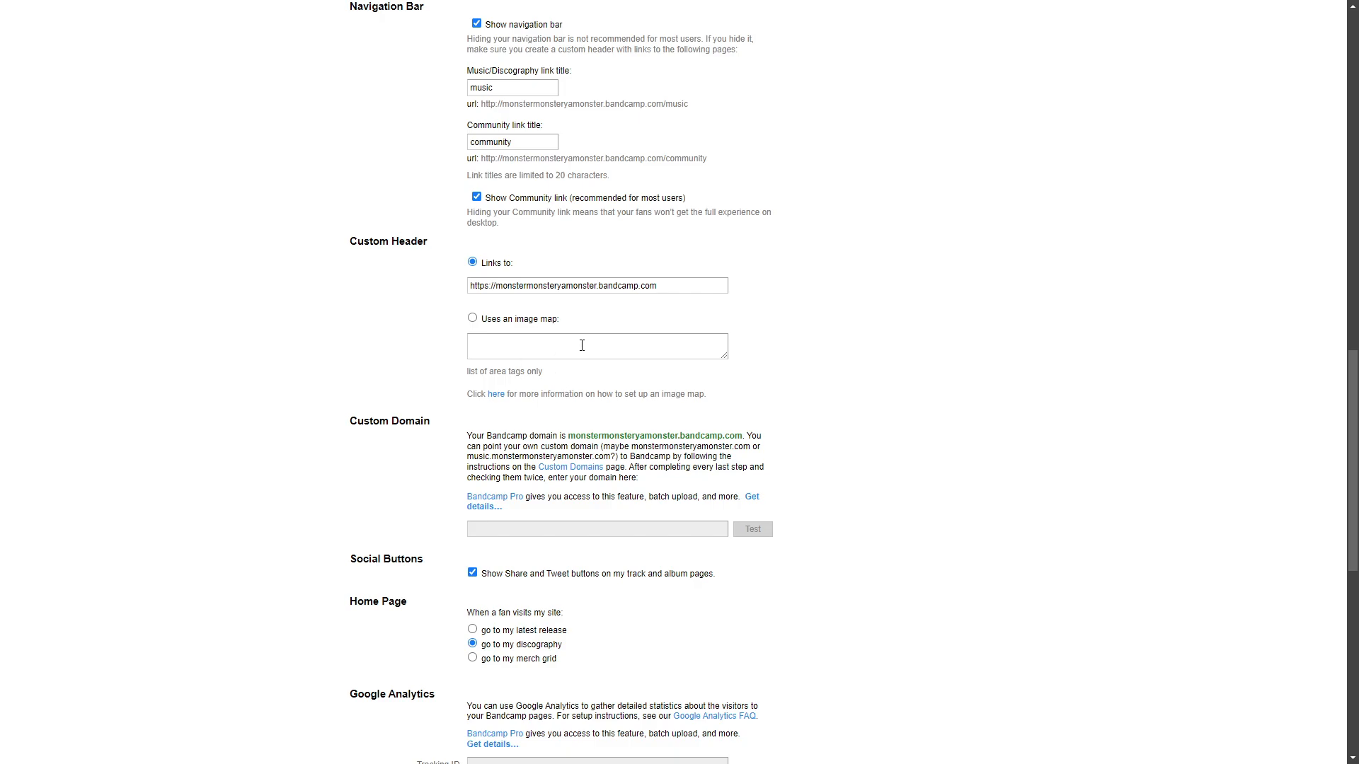
pyautogui.scroll(-1, 418, 460)
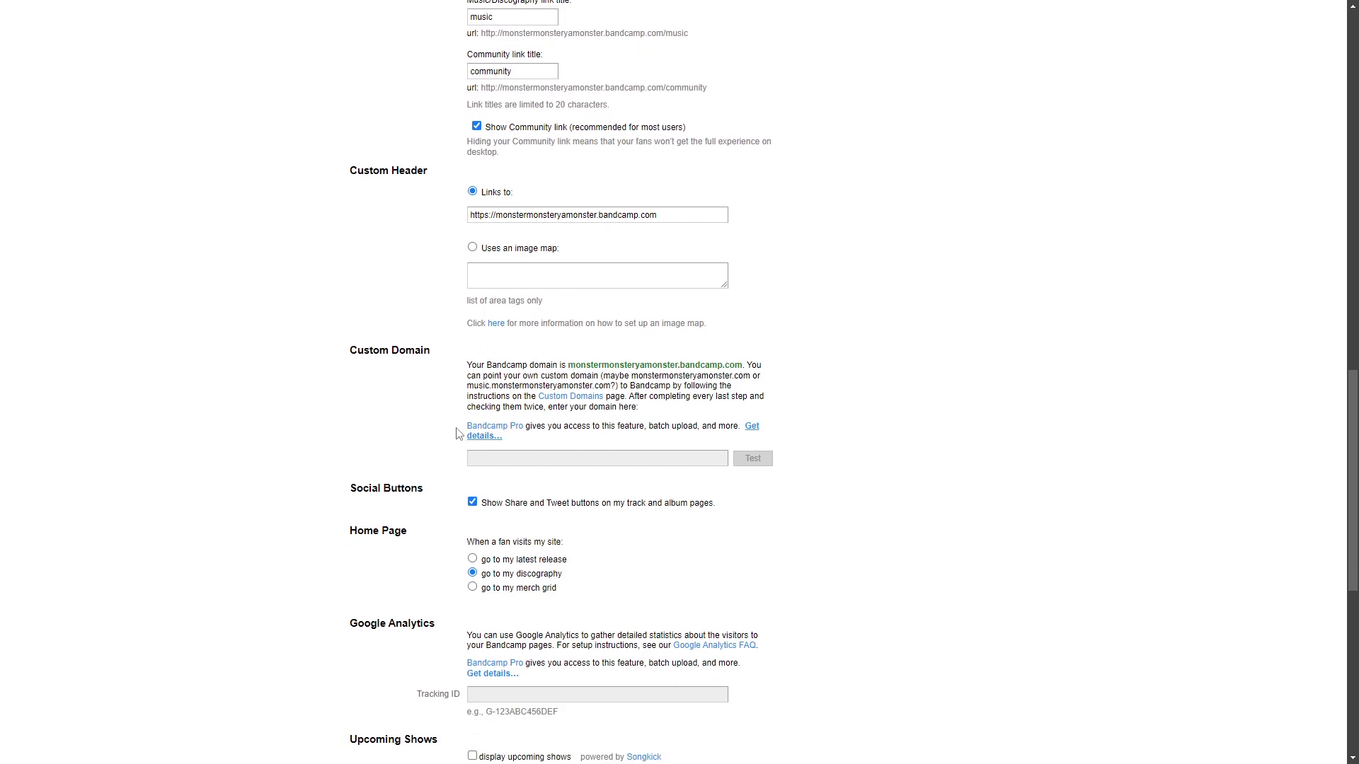
pyautogui.scroll(-1, 457, 432)
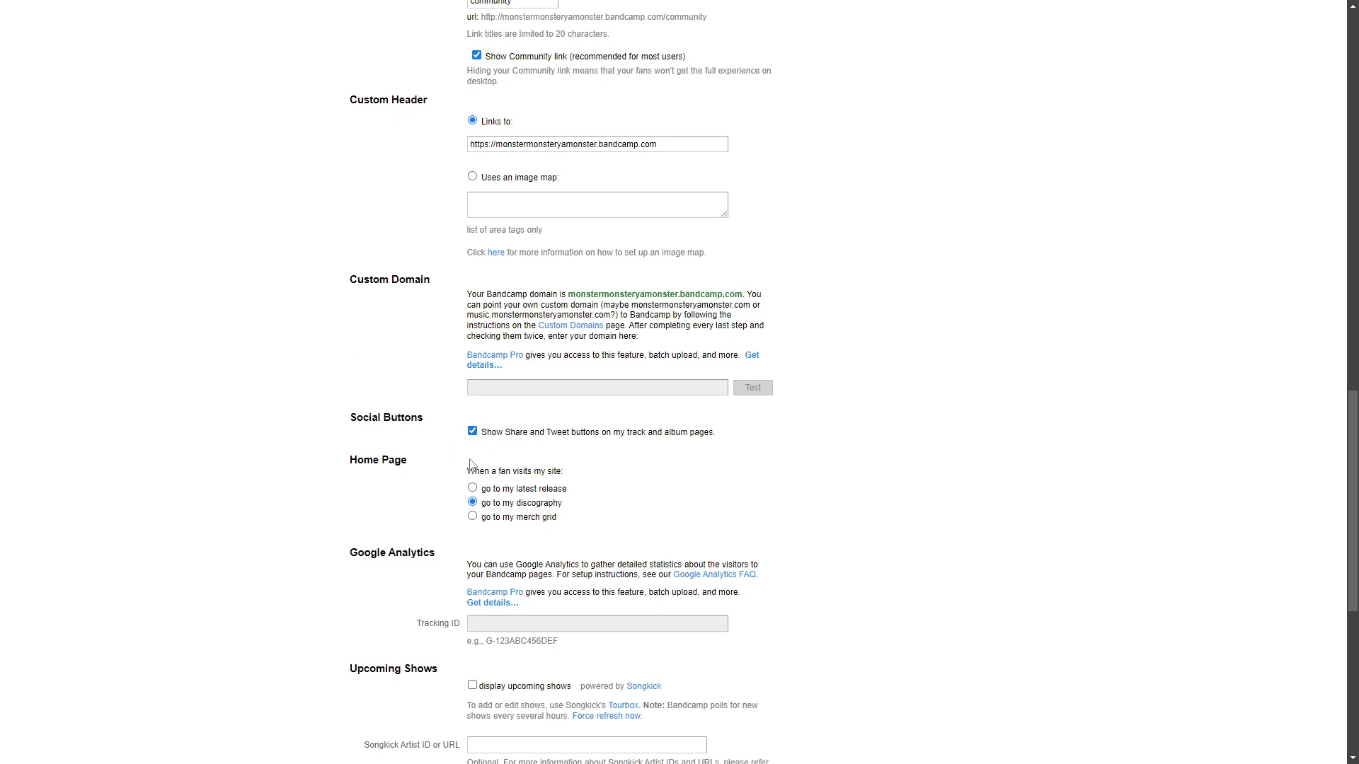
pyautogui.scroll(-1, 352, 471)
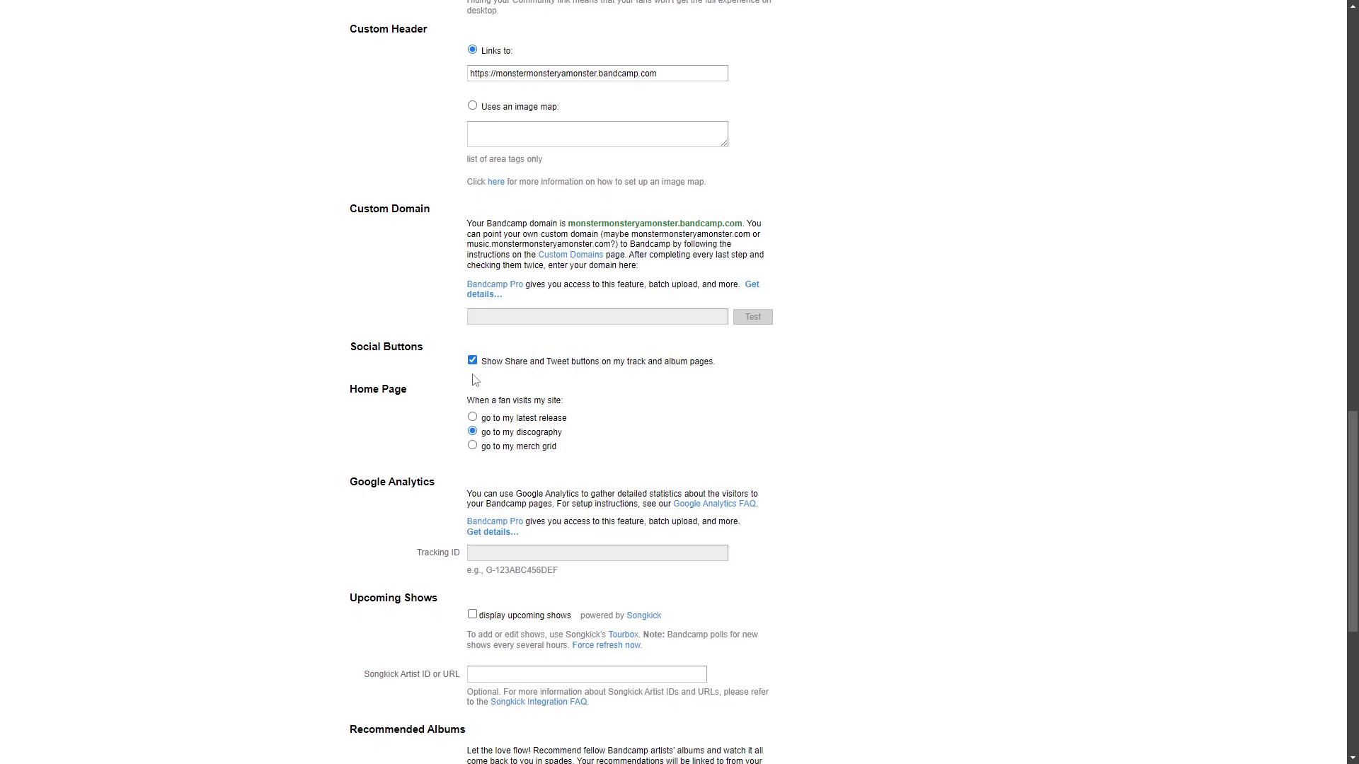
pyautogui.scroll(-1, 380, 417)
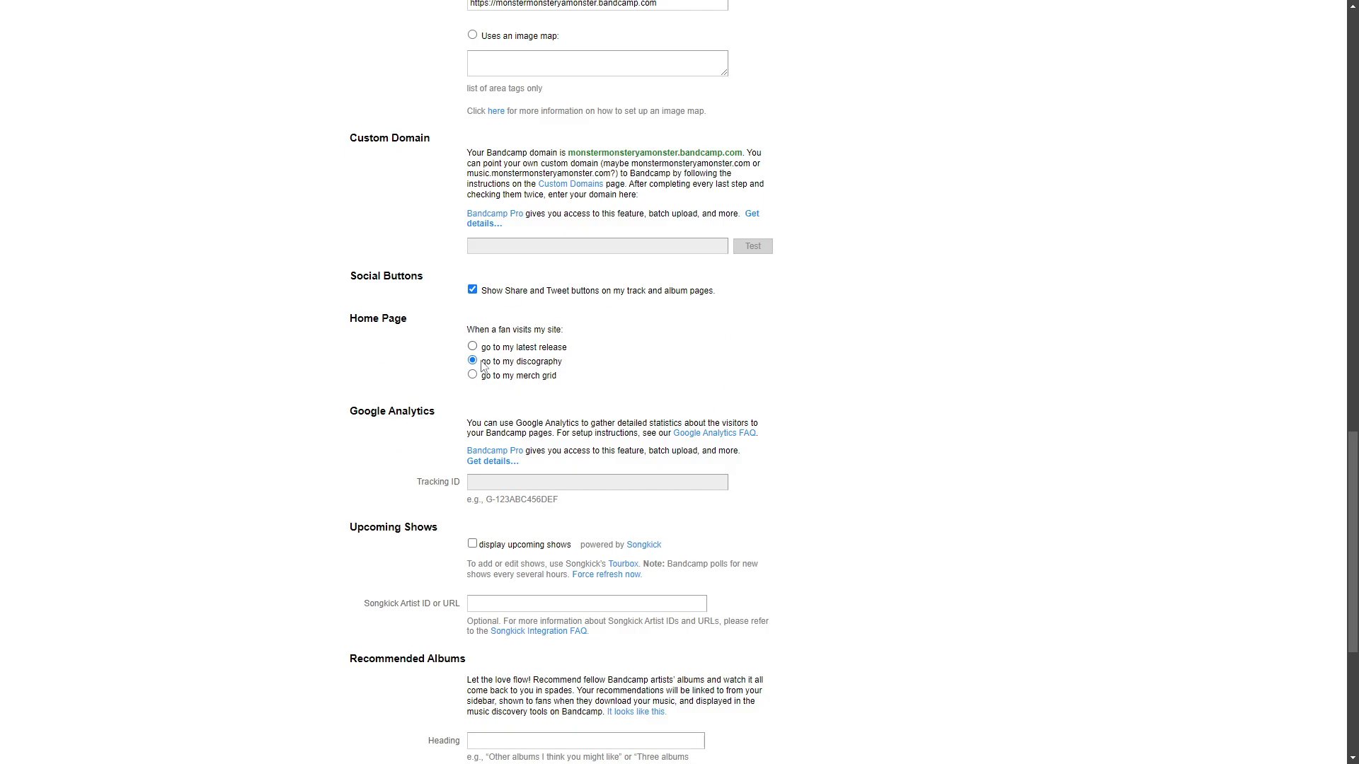
pyautogui.scroll(-2, 414, 423)
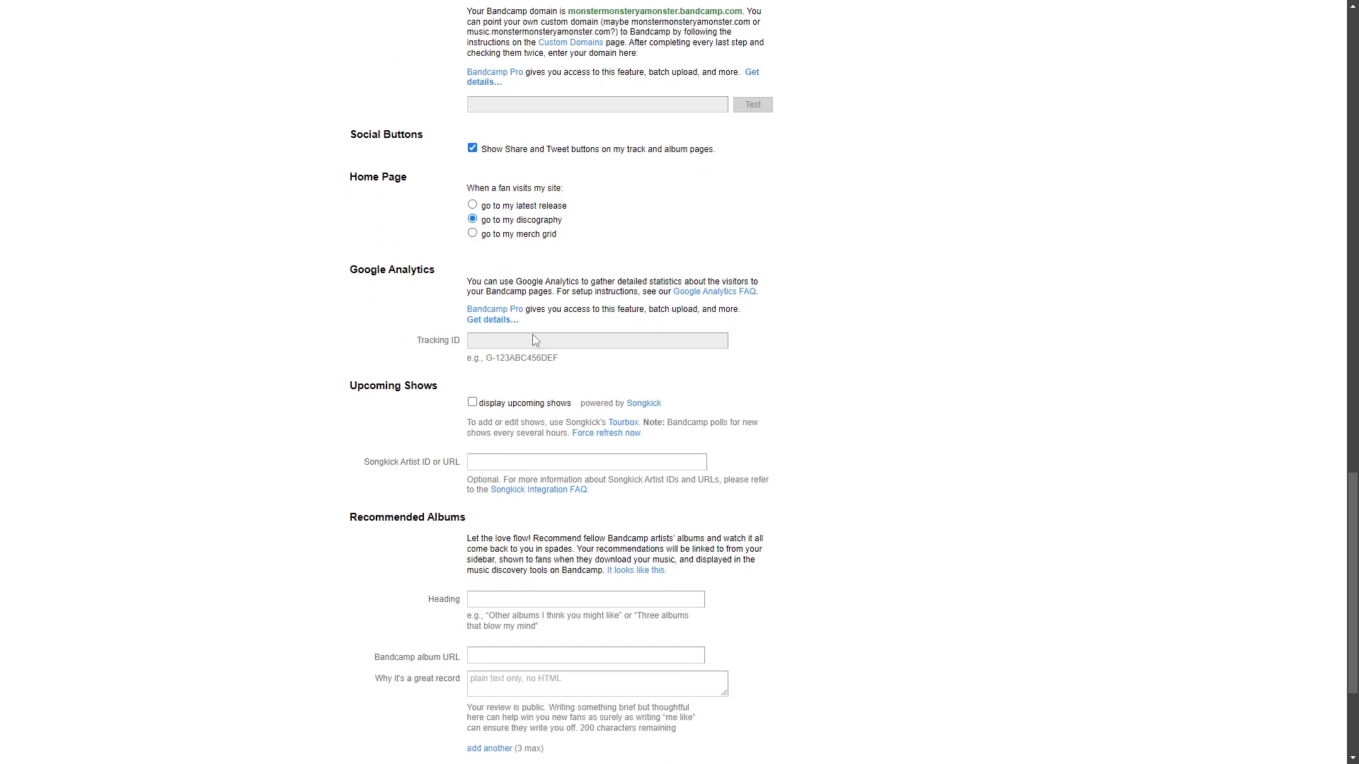
pyautogui.scroll(-1, 669, 366)
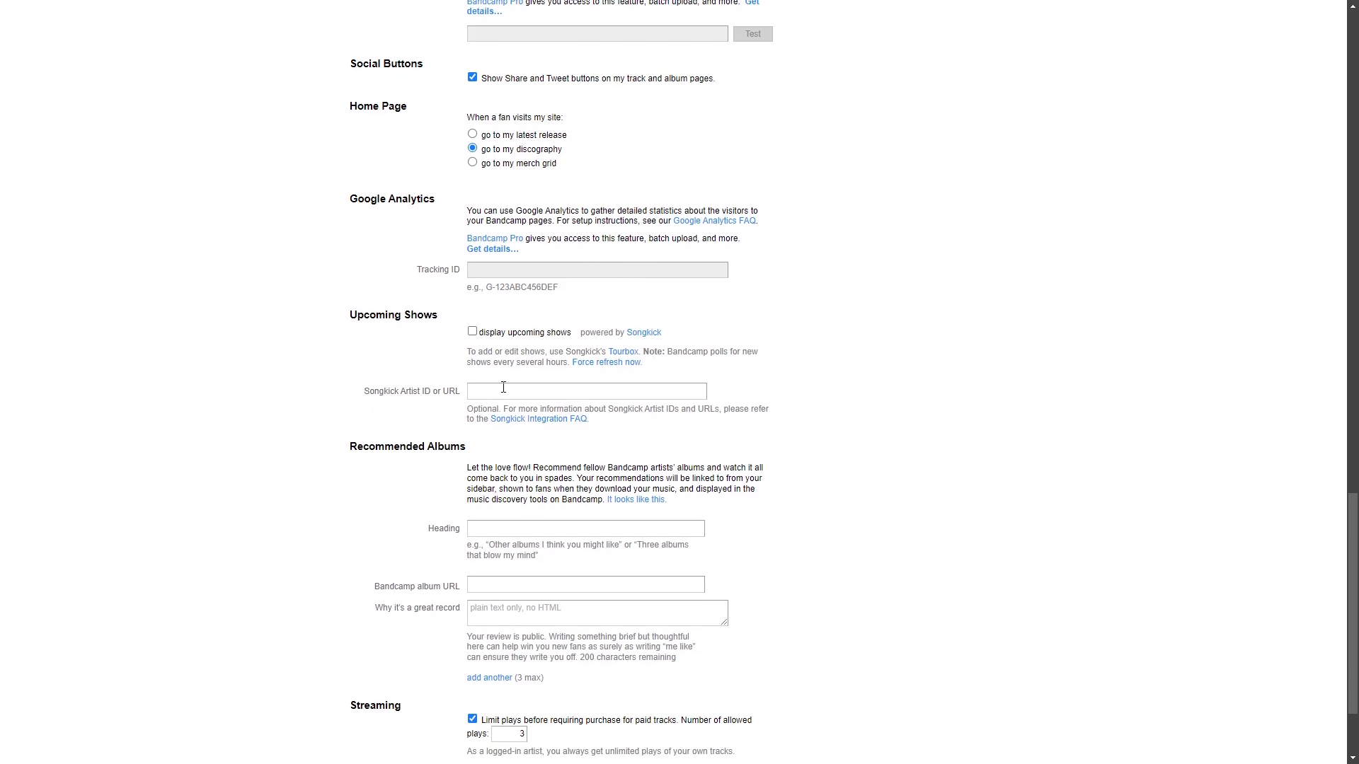
pyautogui.scroll(-1, 438, 380)
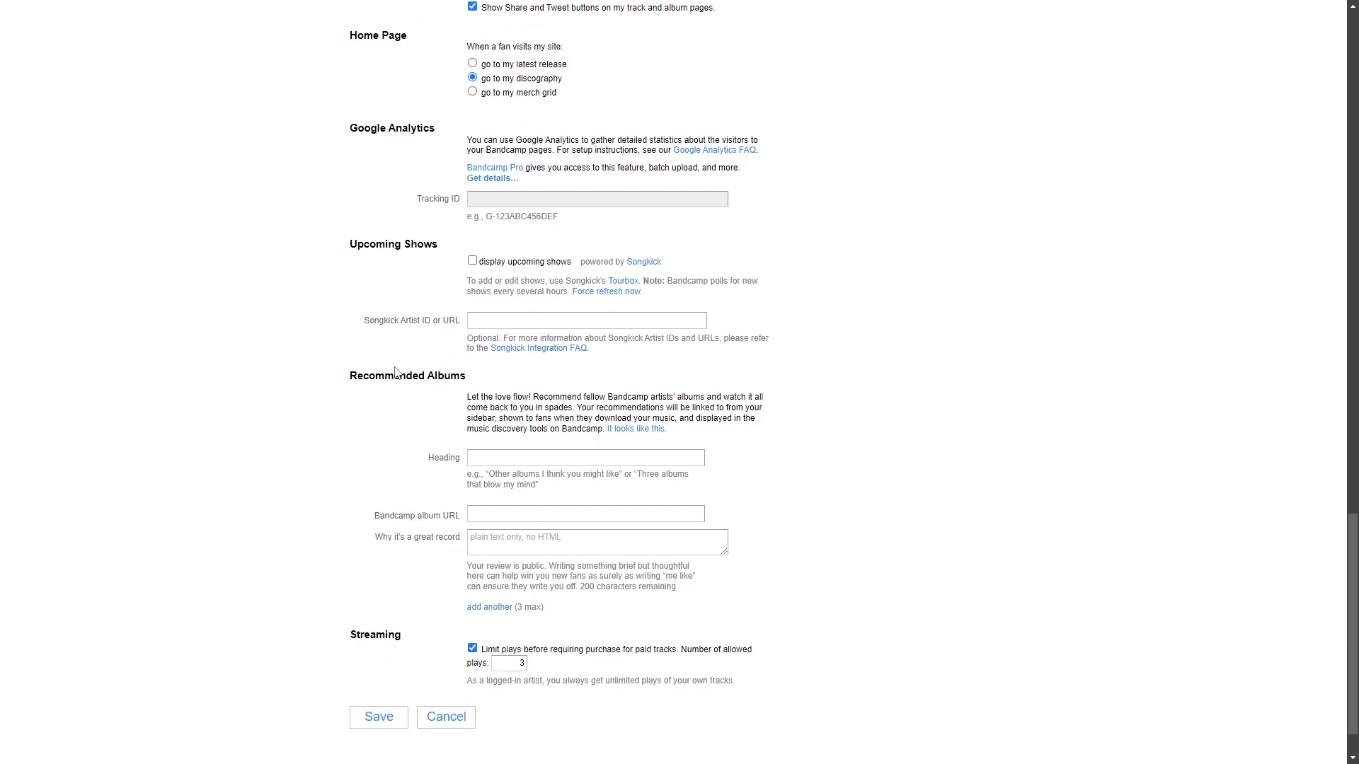
pyautogui.scroll(-1, 395, 373)
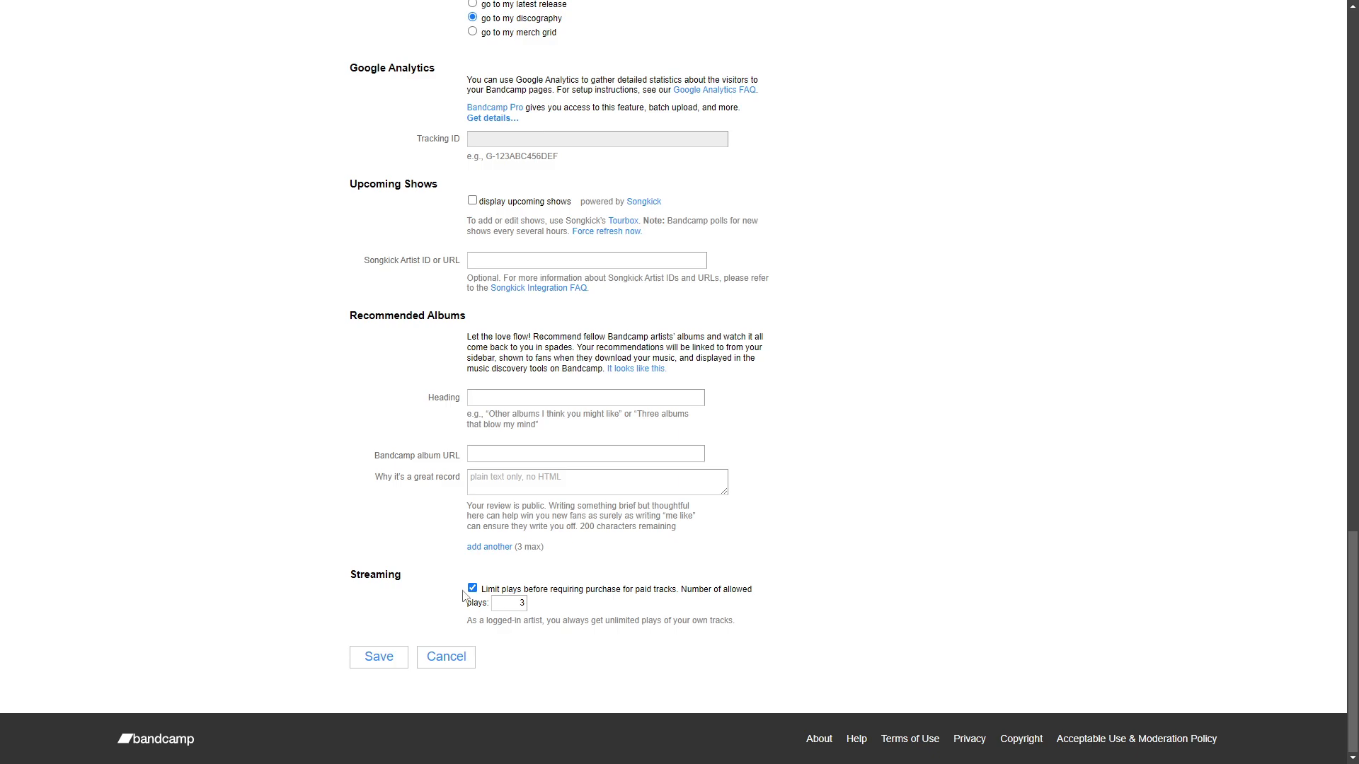
# - Set the number of allowed streaming plays before requiring purchase to 5 and save the profile changes
pyautogui.doubleClick(519, 603)
pyautogui.write('5')
pyautogui.click(291, 605)
pyautogui.click(381, 656)
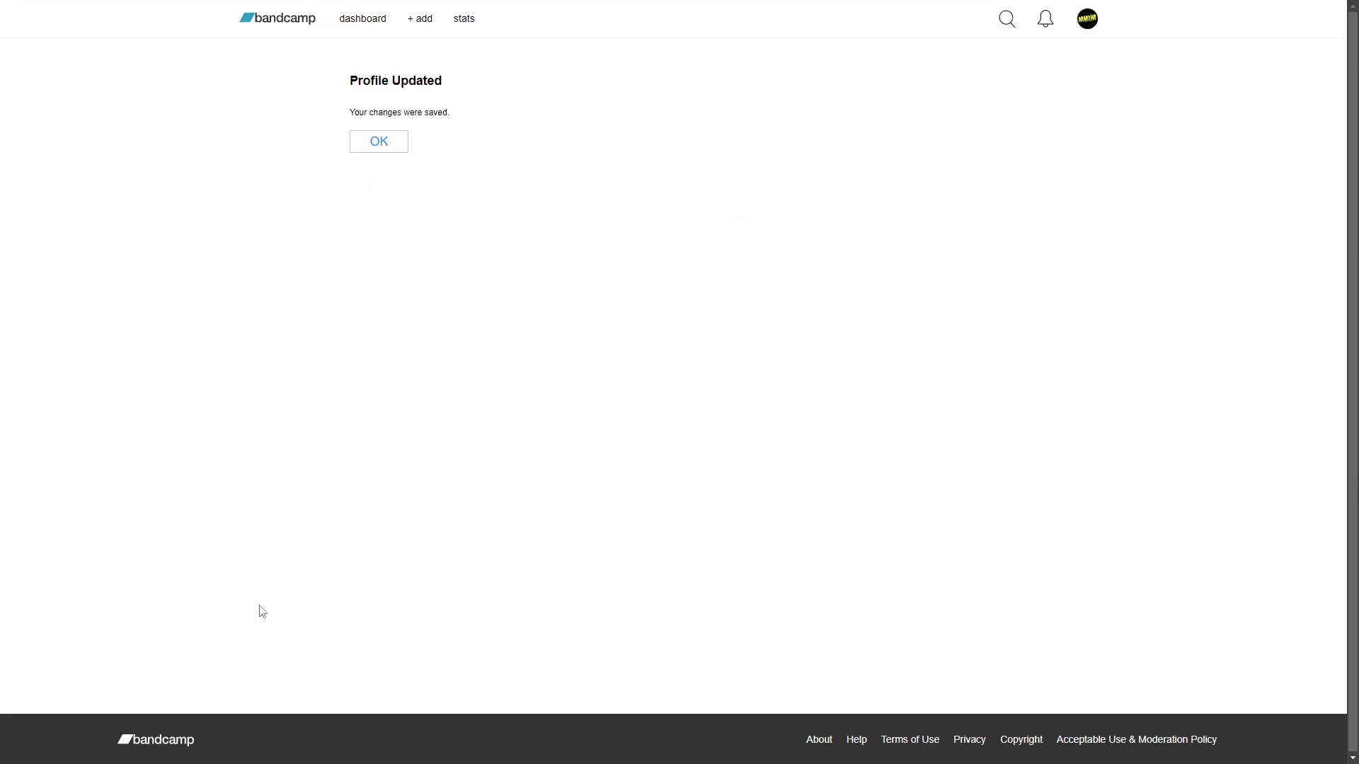
pyautogui.click(375, 145)
# - Review the artist dashboard and the play statistics, and return to the dashboard
pyautogui.click(359, 19)
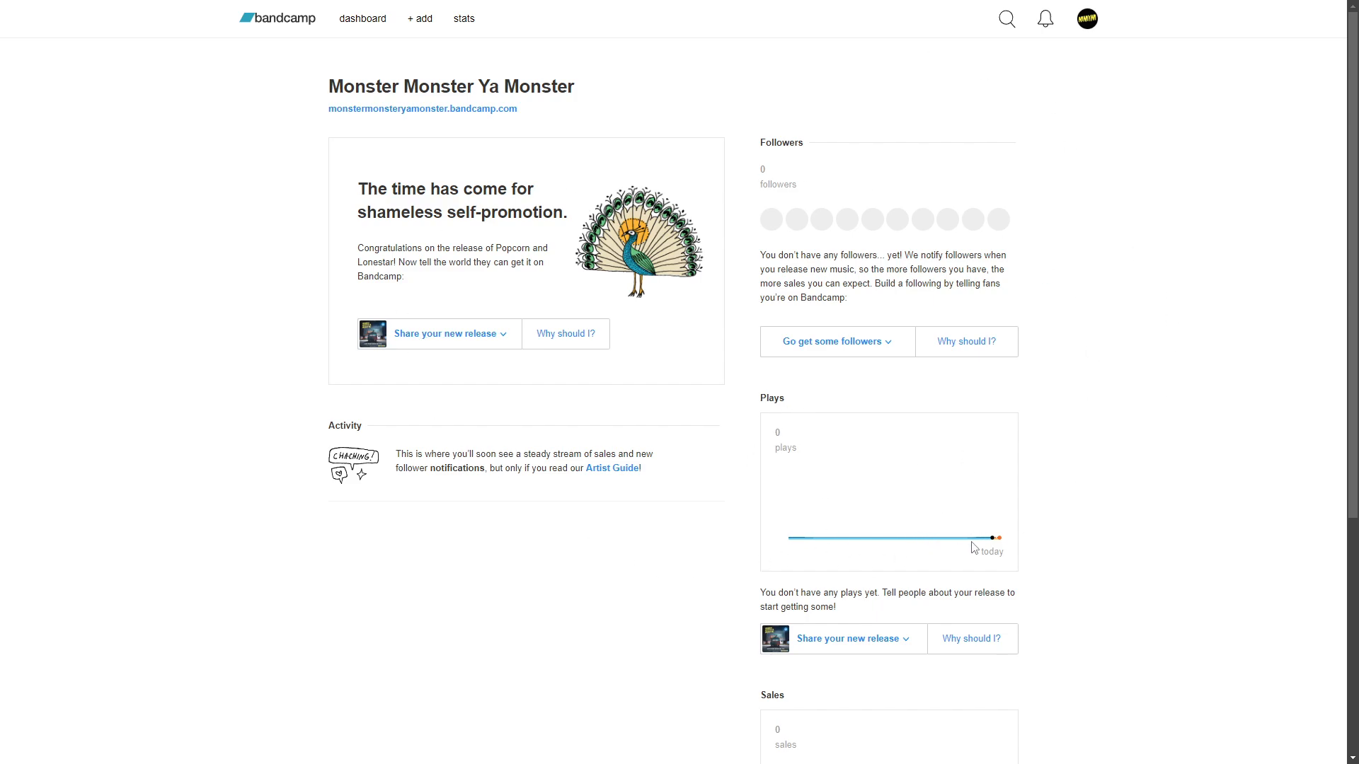
pyautogui.click(464, 20)
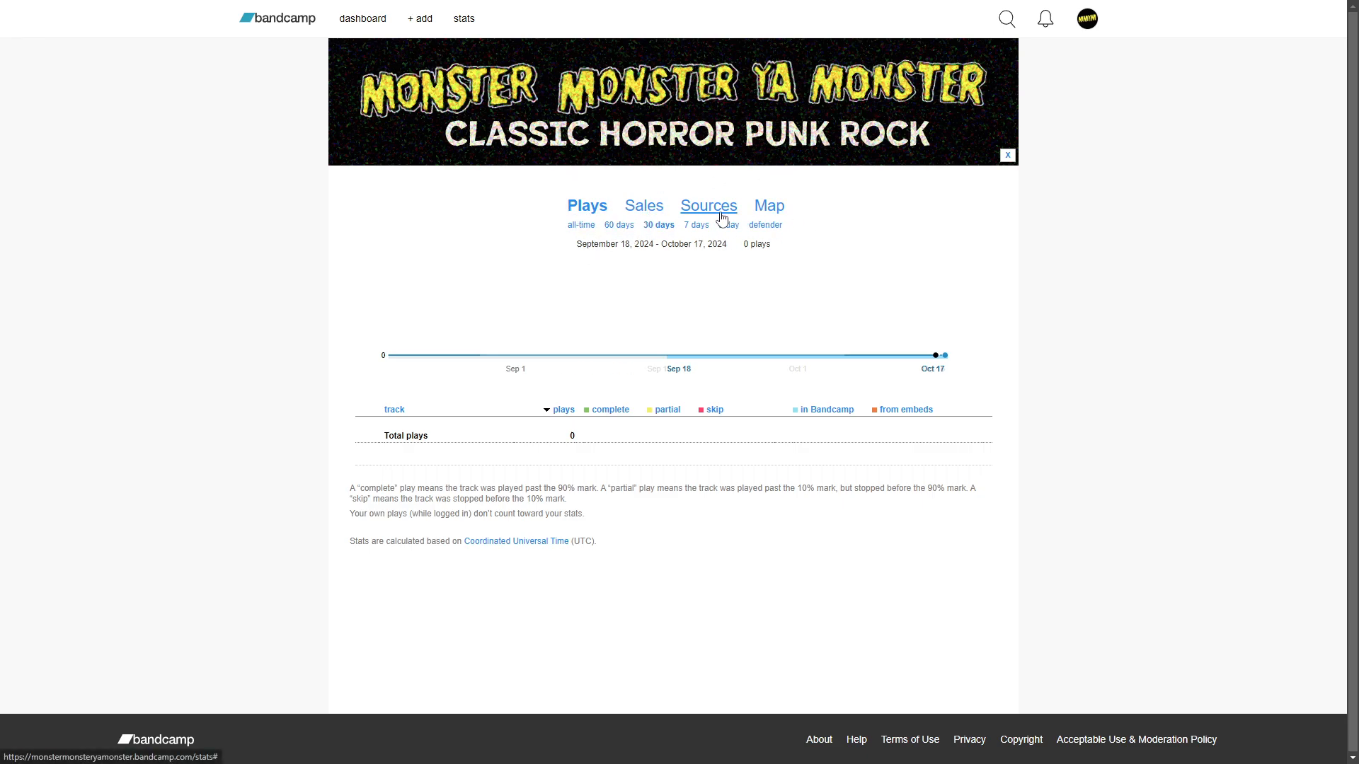
pyautogui.click(361, 19)
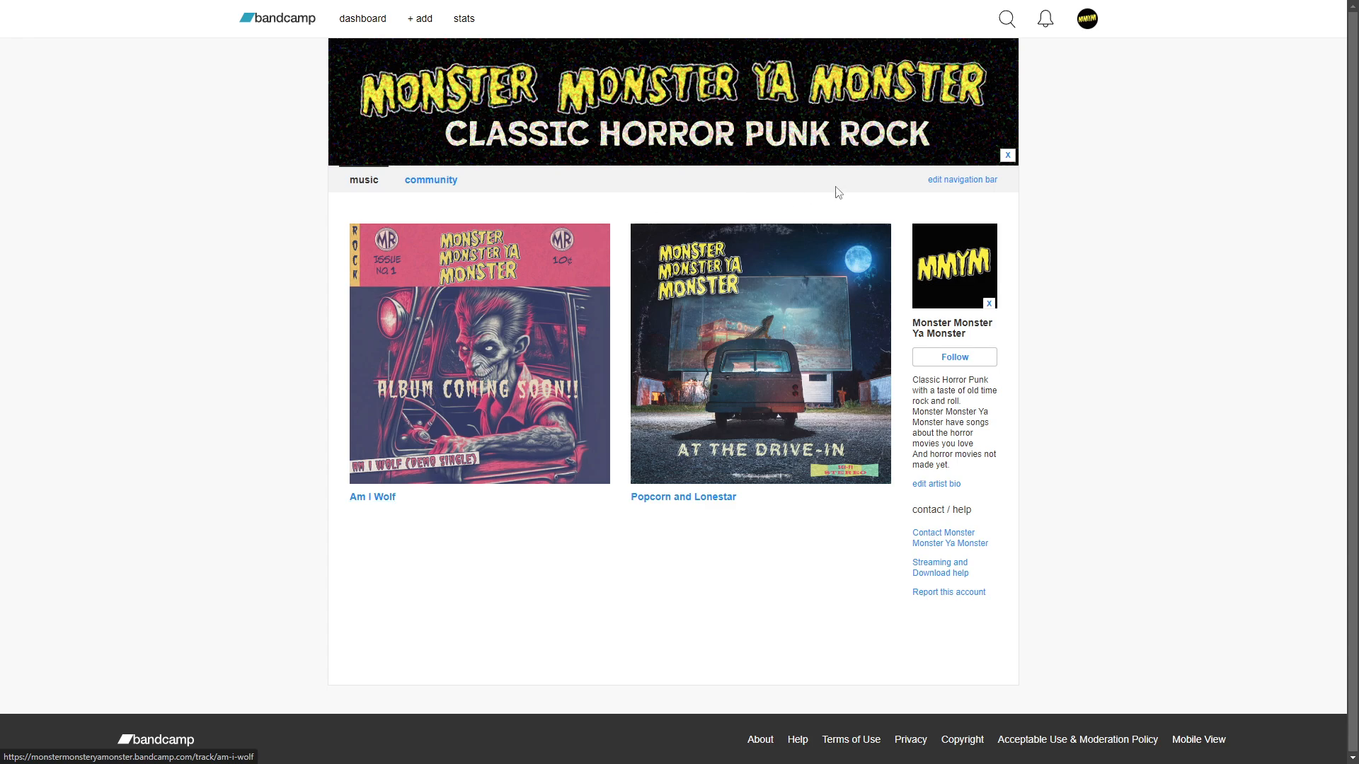
# - Connect Monster Monster Ya Monster to the owned Silver Rocket Surfers account from the account settings, logging in to that account
pyautogui.click(1089, 32)
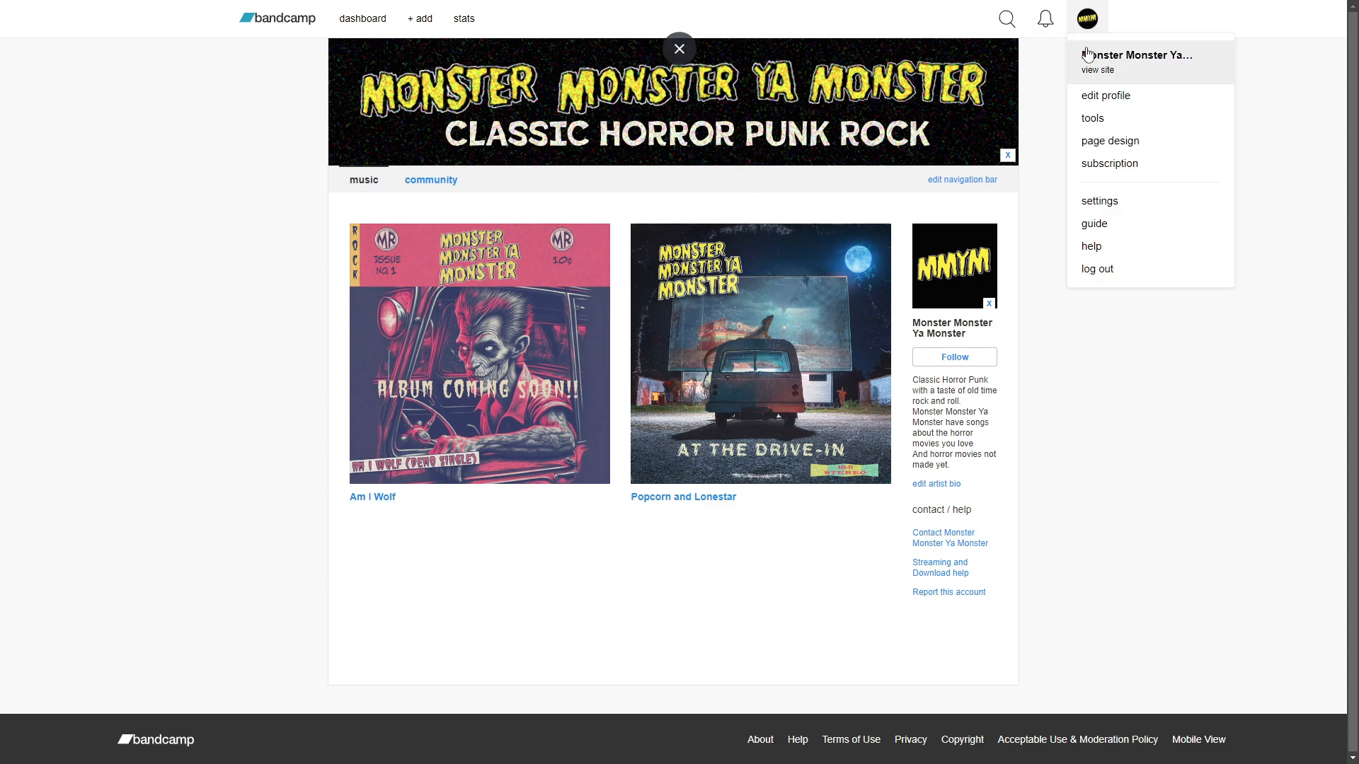
pyautogui.click(1144, 207)
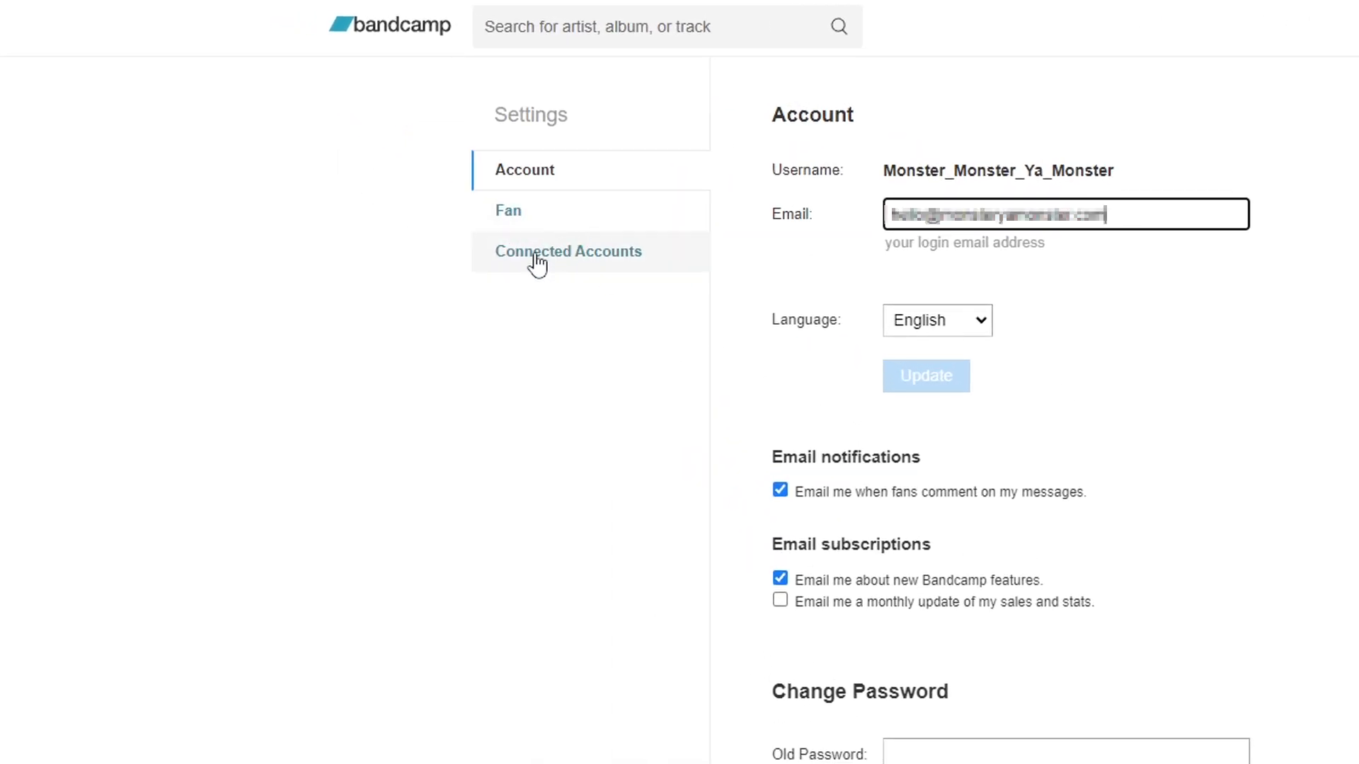
pyautogui.click(539, 263)
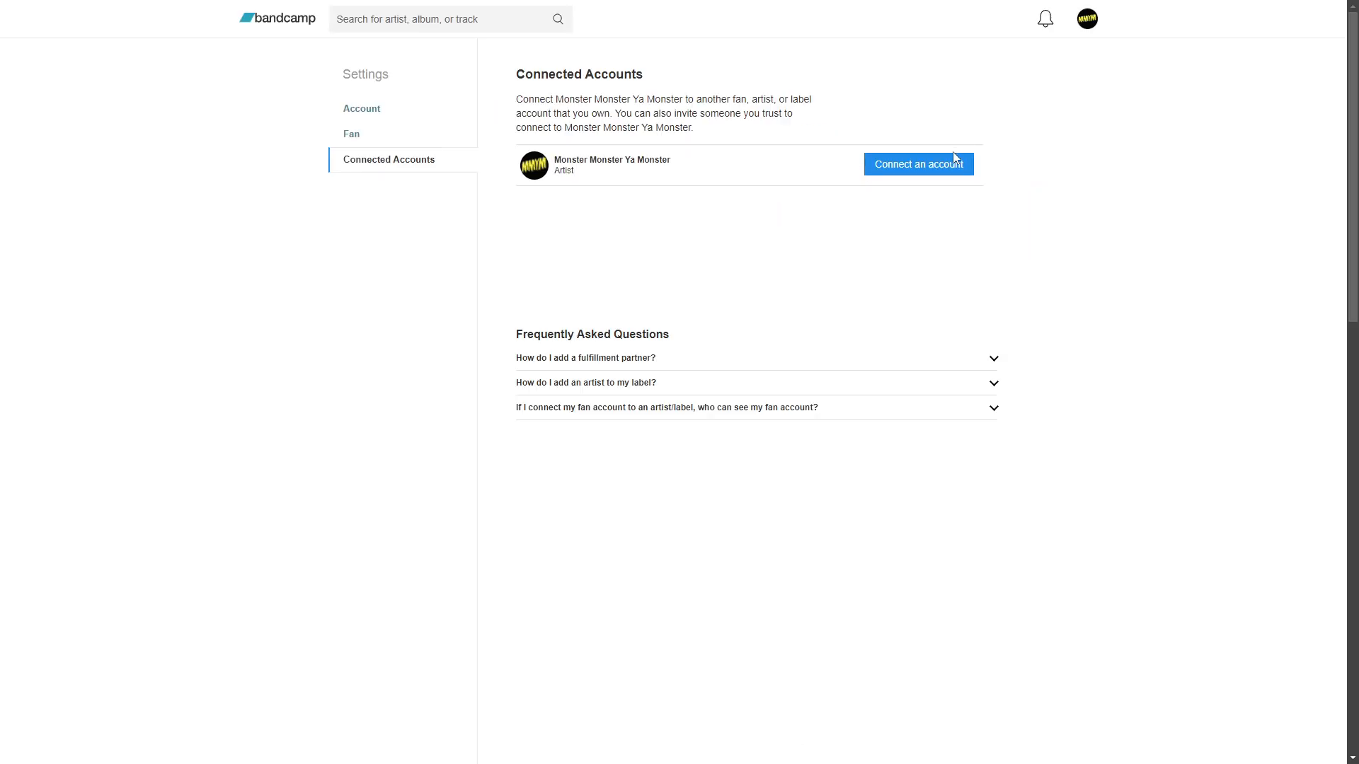
pyautogui.click(920, 170)
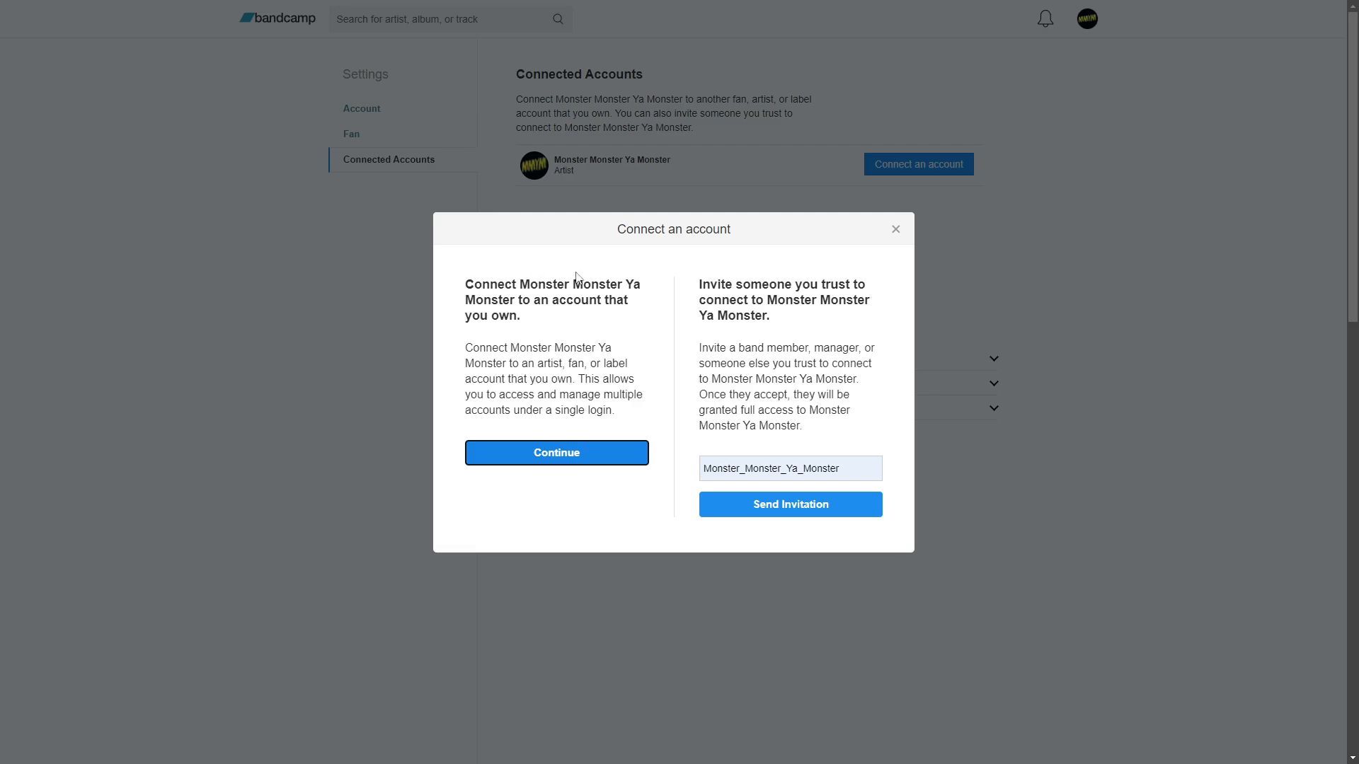
pyautogui.click(517, 453)
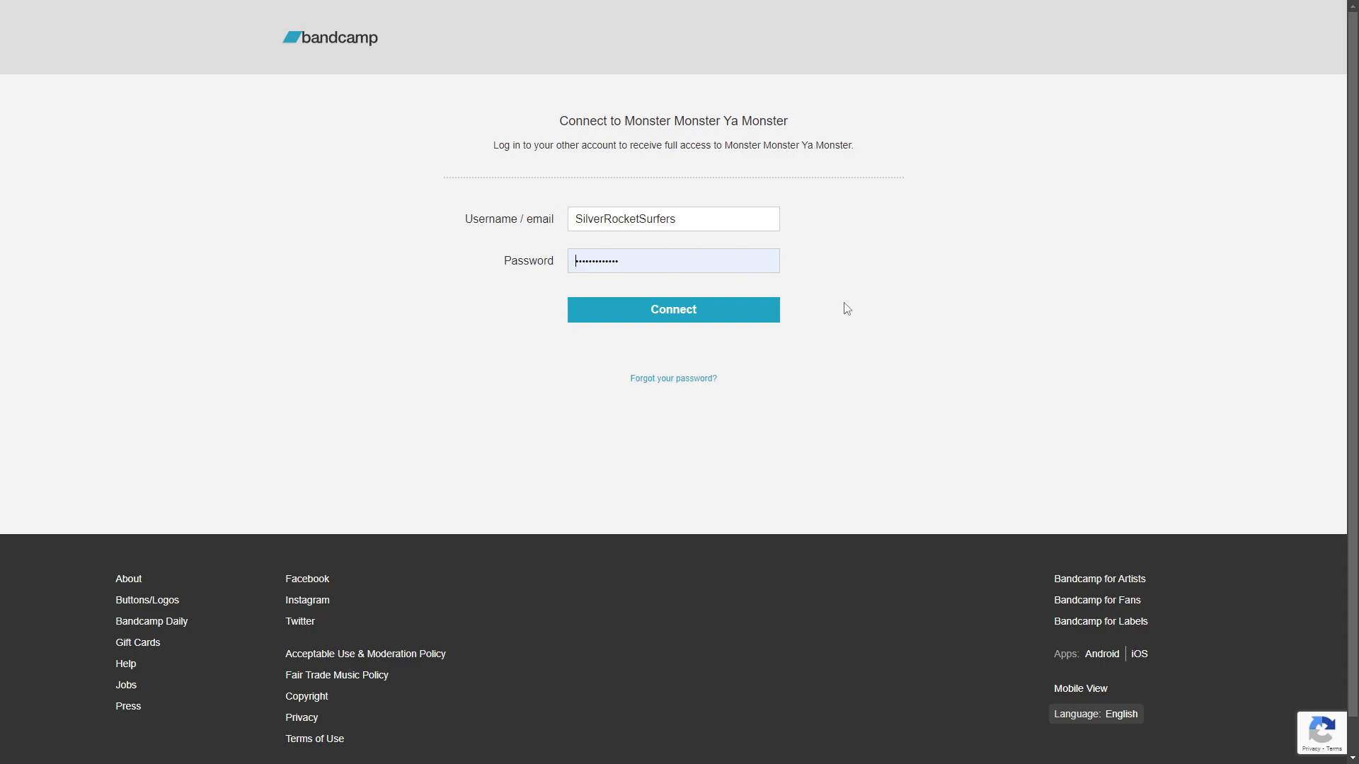
pyautogui.click(652, 315)
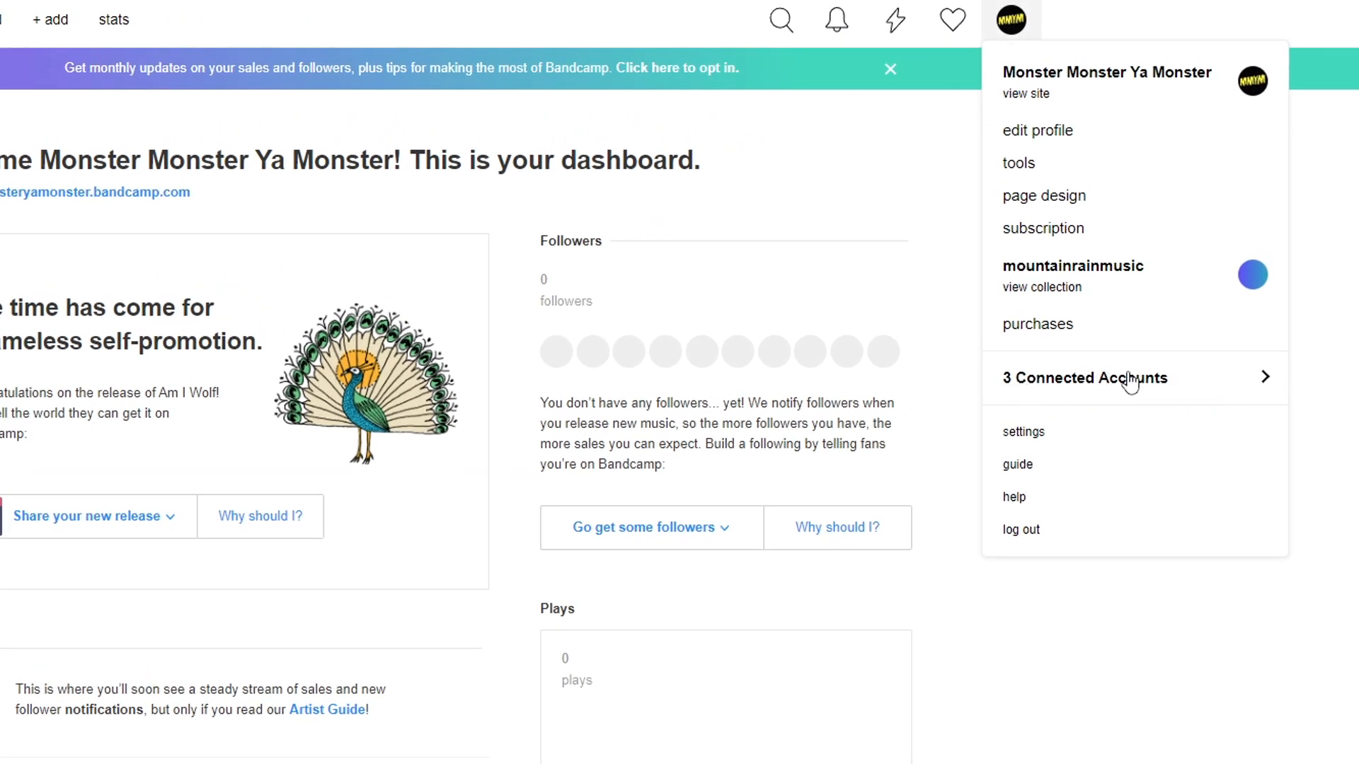
# - Switch to the connected Silver Rocket Surfers account and back to Monster Monster Ya Monster
pyautogui.click(1148, 377)
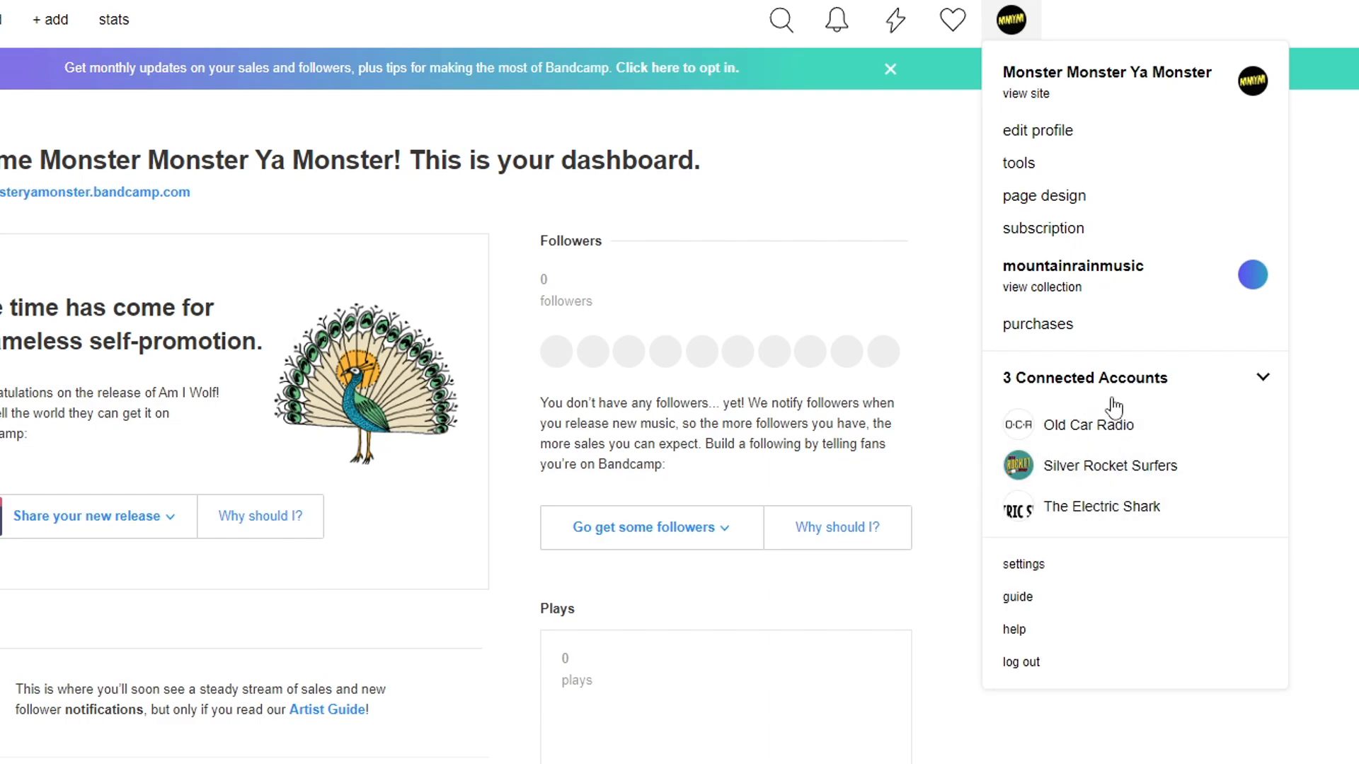
pyautogui.click(1106, 467)
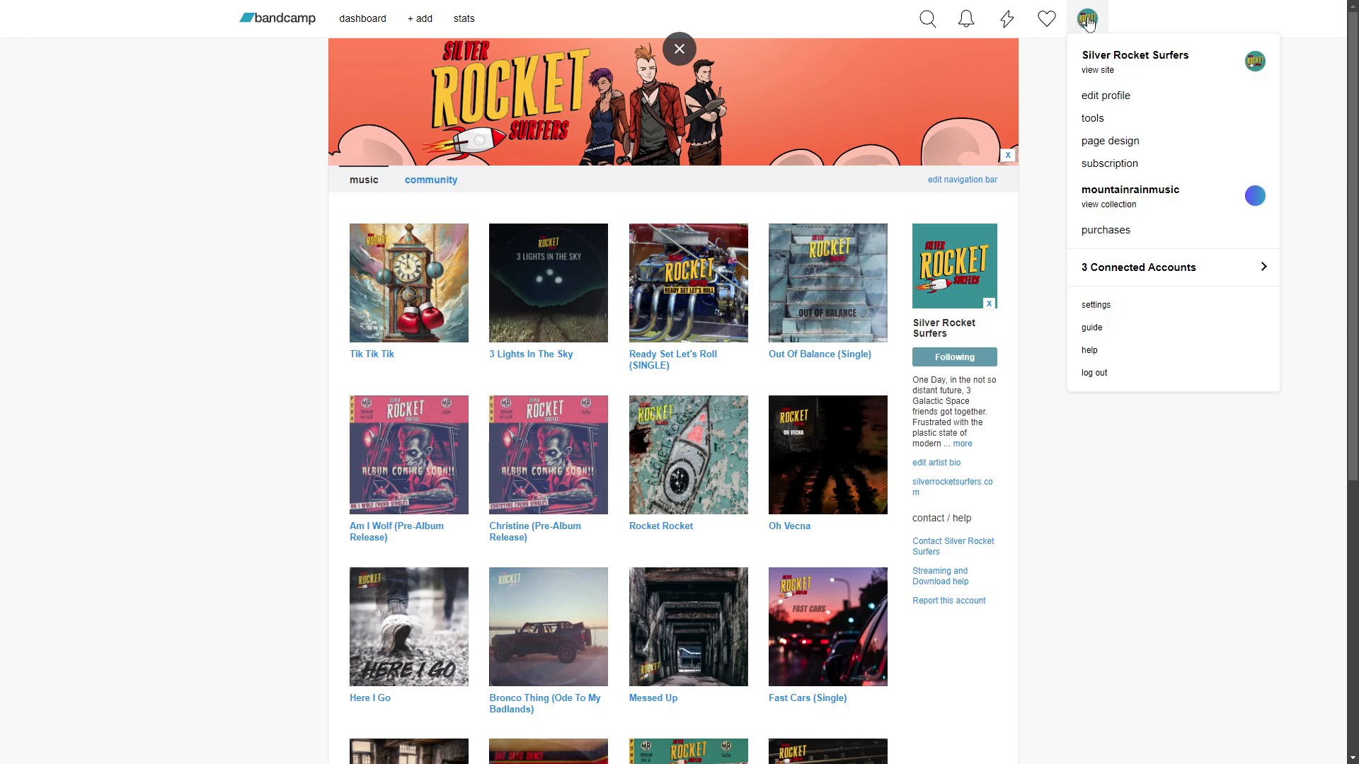
pyautogui.moveTo(1087, 18)
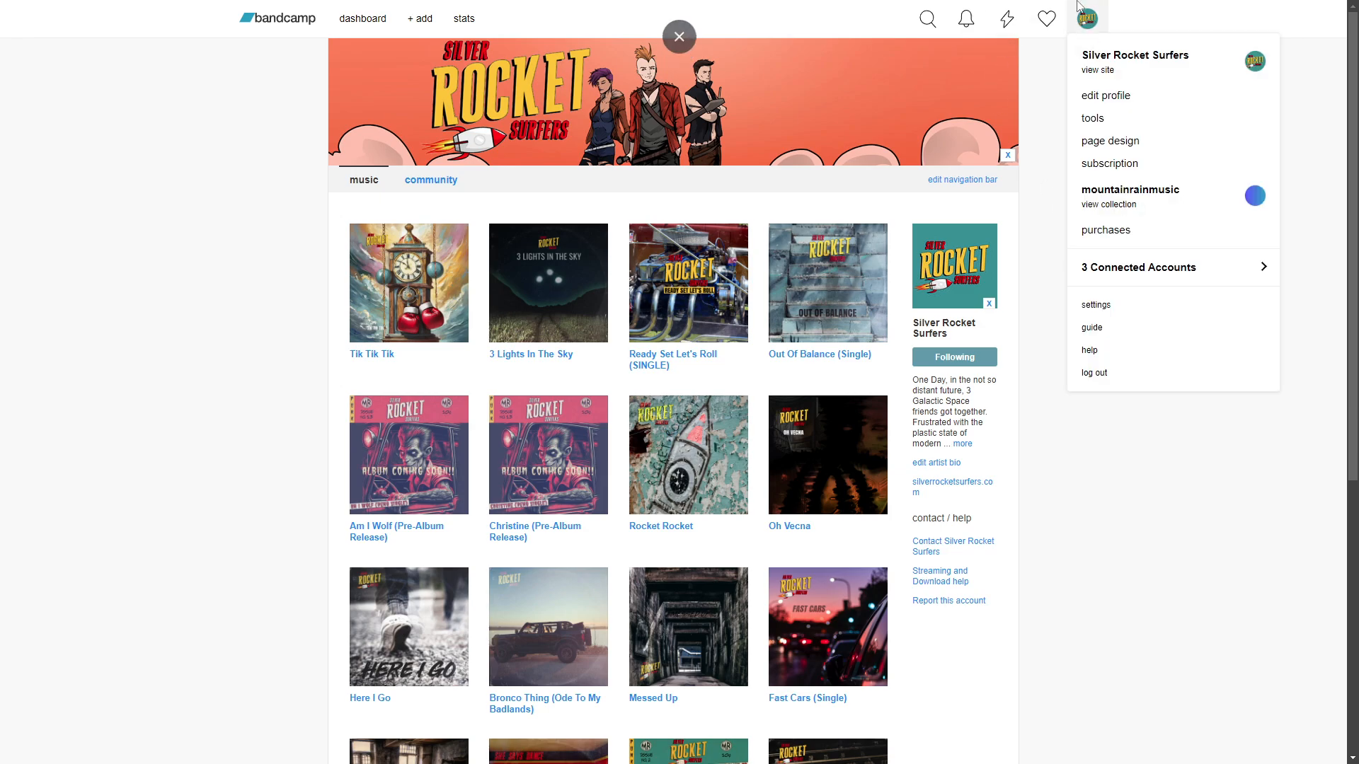
pyautogui.click(1174, 269)
pyautogui.click(1135, 304)
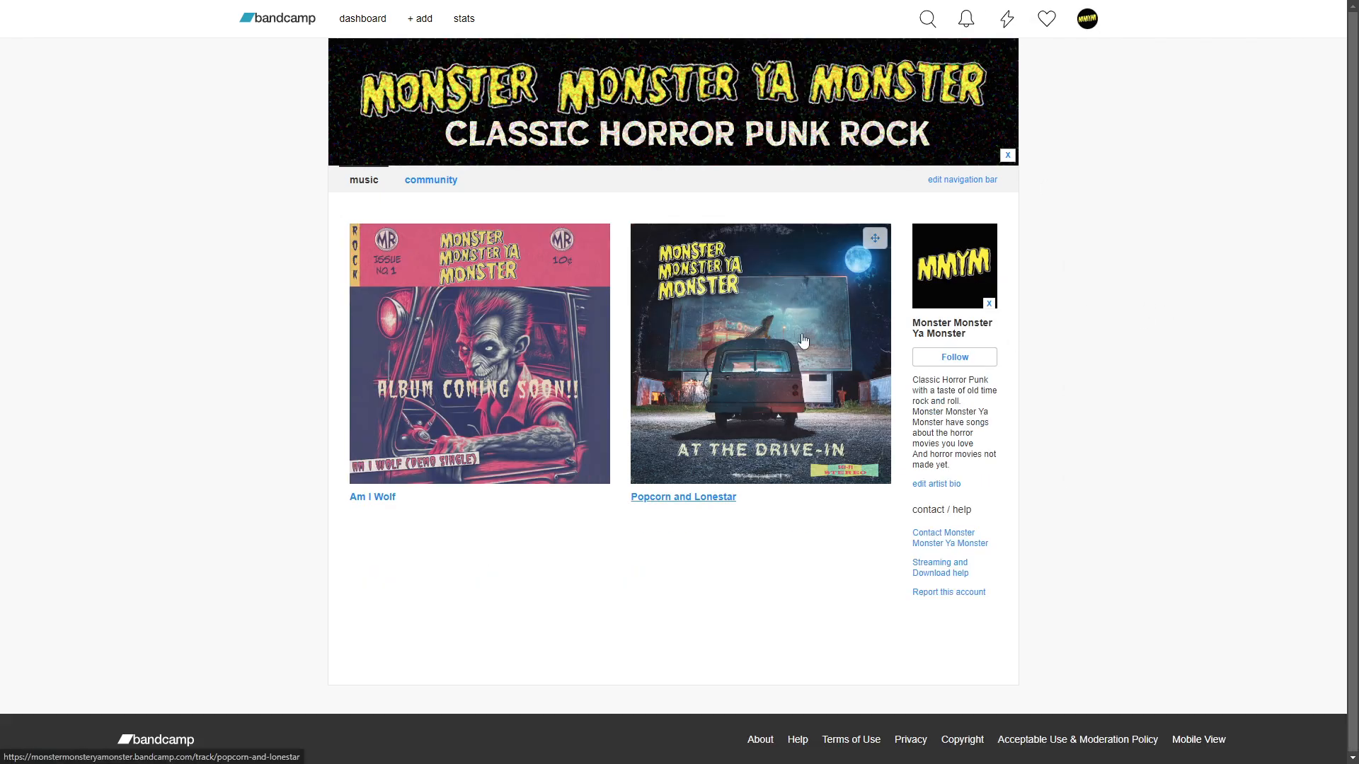